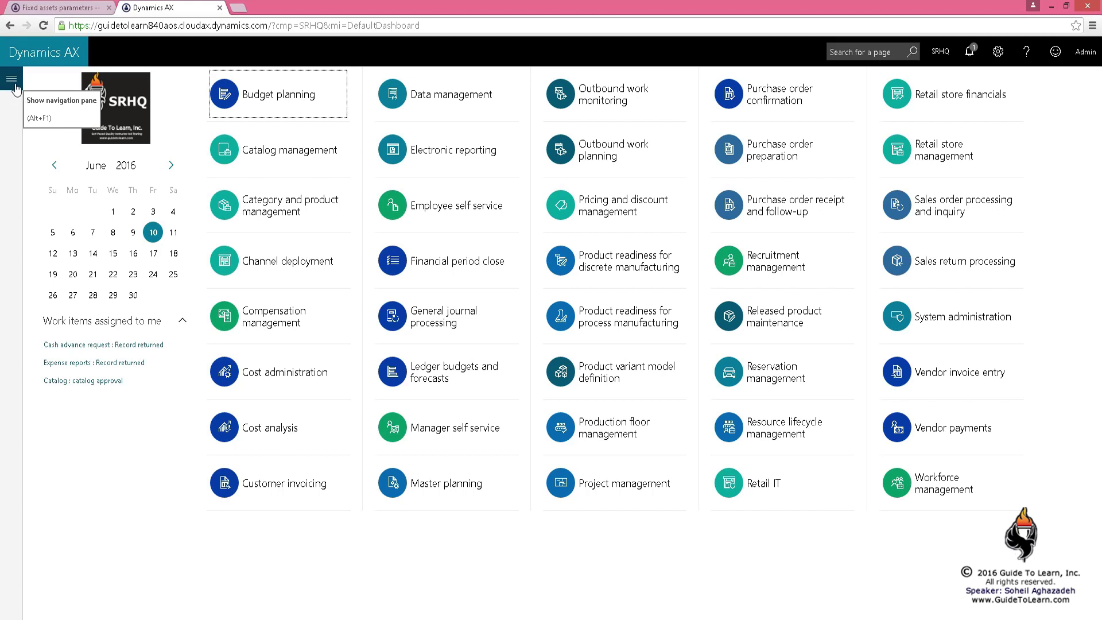
Show the Fixed assets module menu in the navigation pane
click(14, 85)
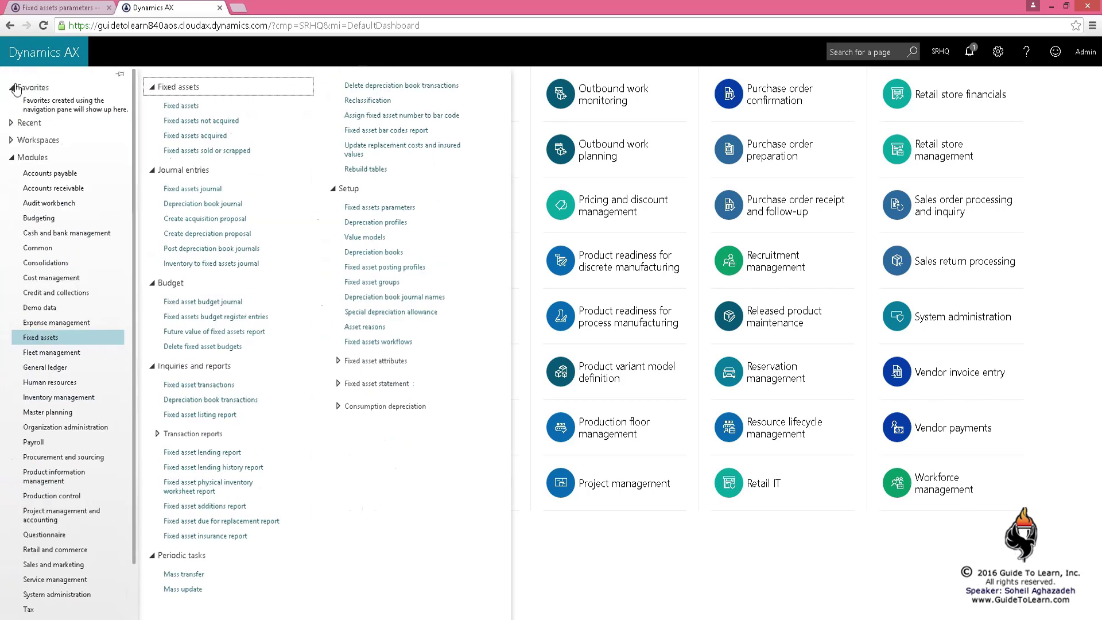
Add a new fixed asset journal batch and open Journal names from its Name field
click(201, 189)
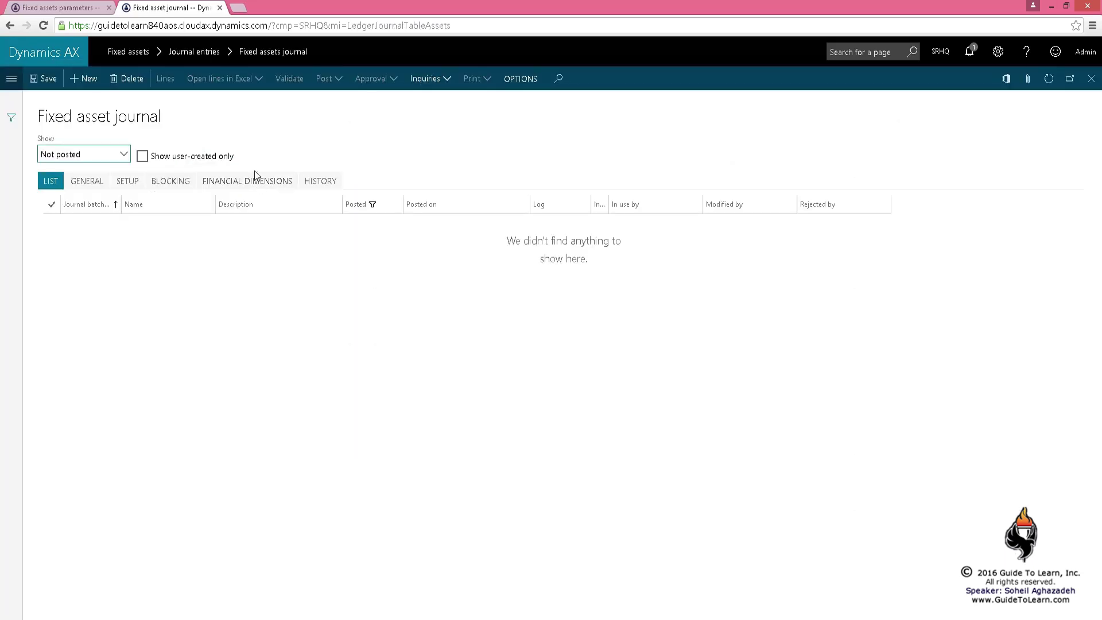
click(84, 79)
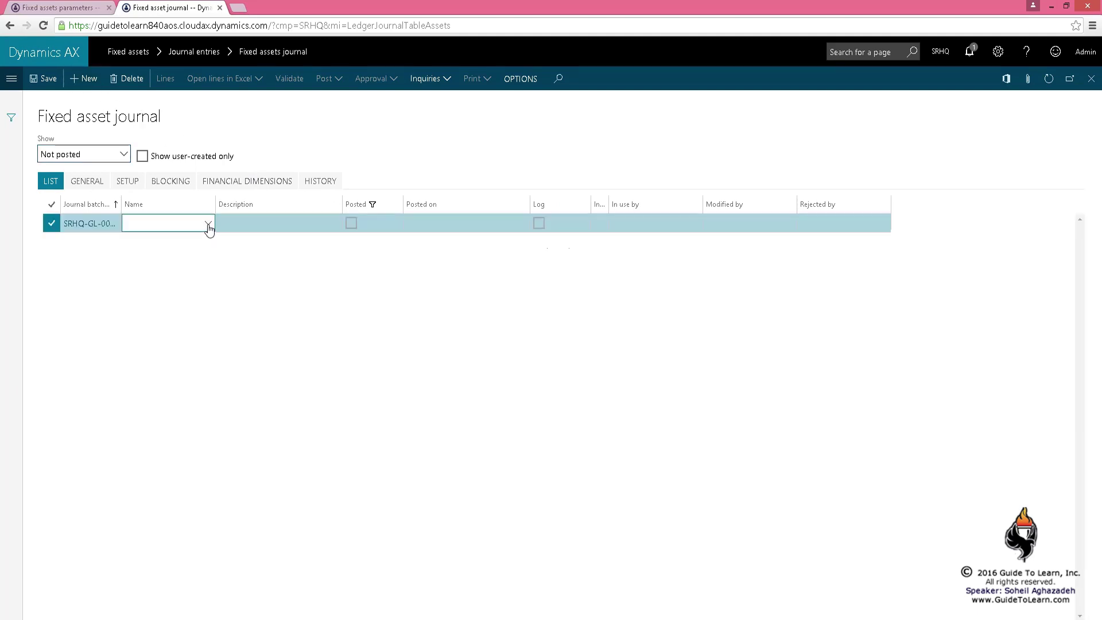
click(209, 225)
right_click(210, 227)
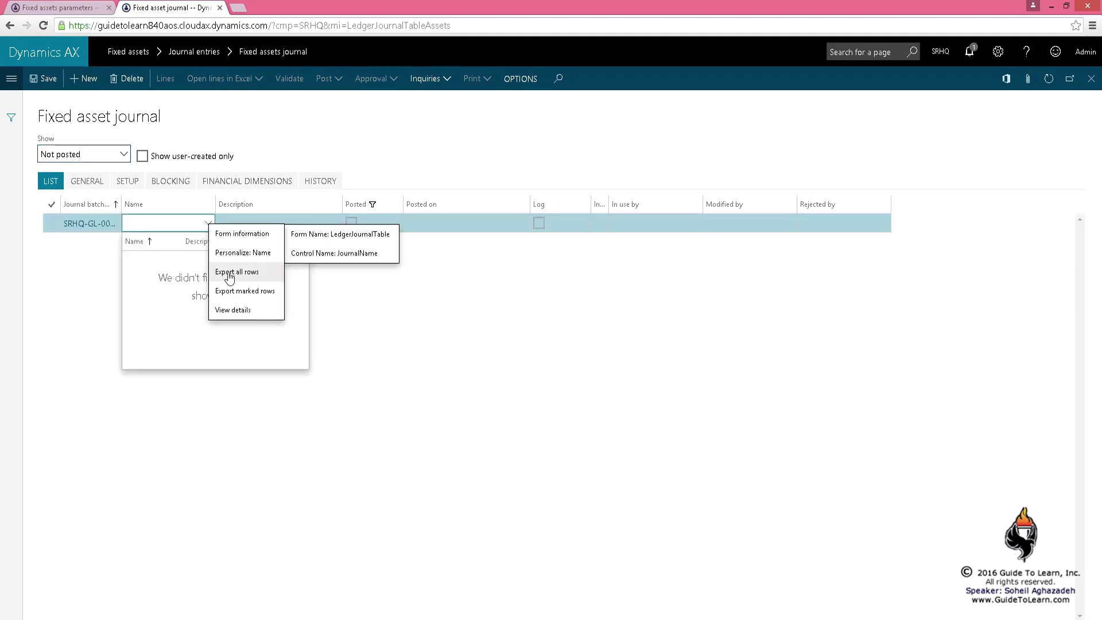
click(236, 310)
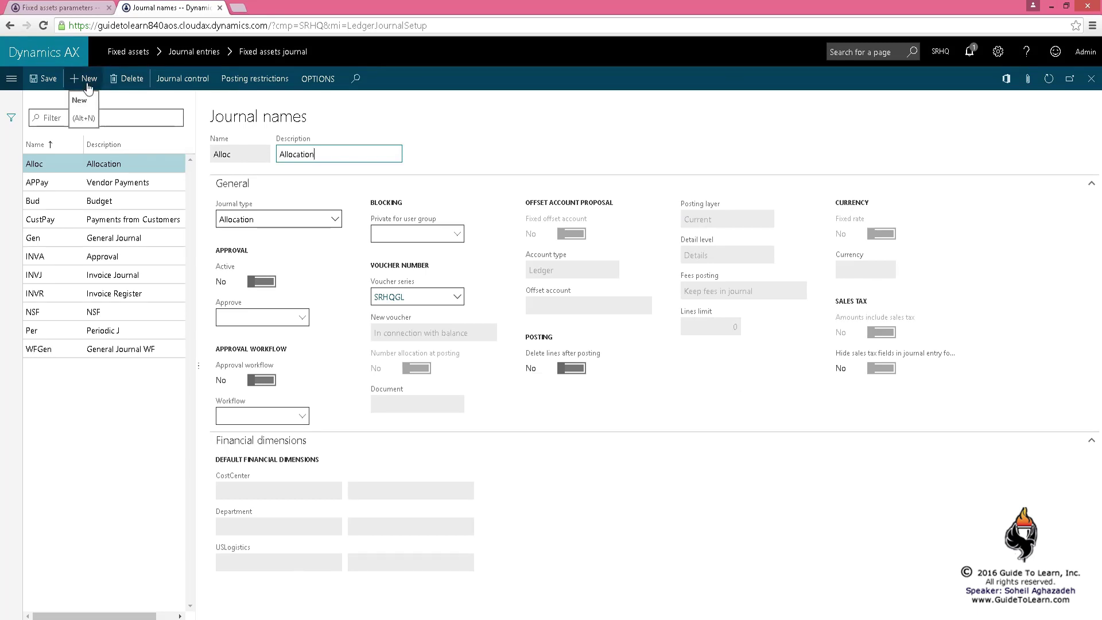
Add journal name FA, description FAJ, with journal type Post fixed assets
click(101, 83)
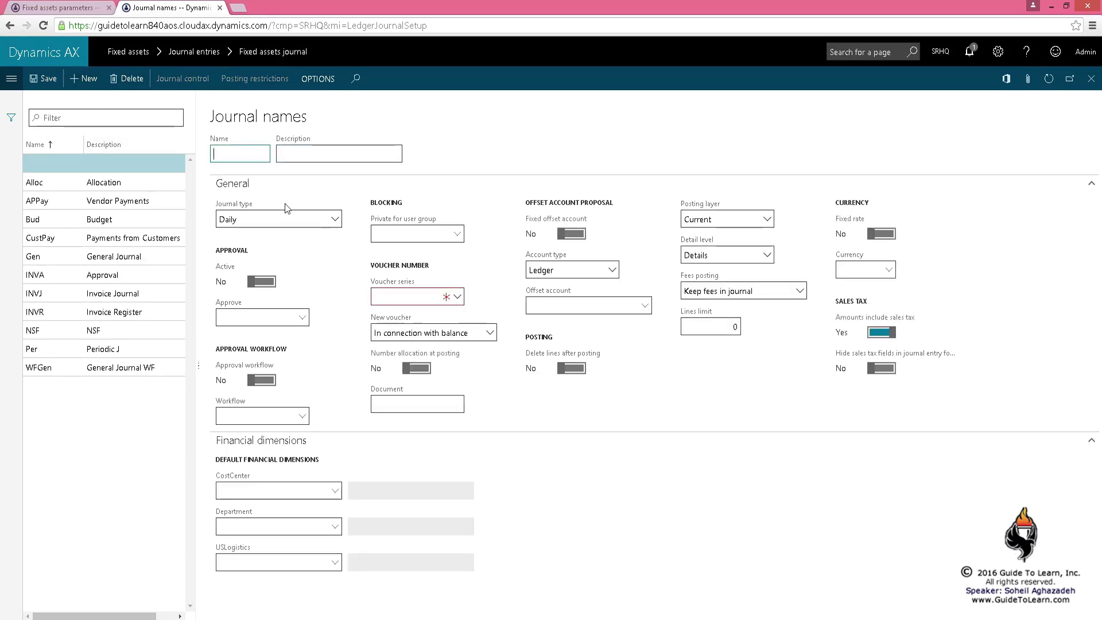
text(FA)
key(Tab)
text(FAJ)
key(Tab)
click(335, 219)
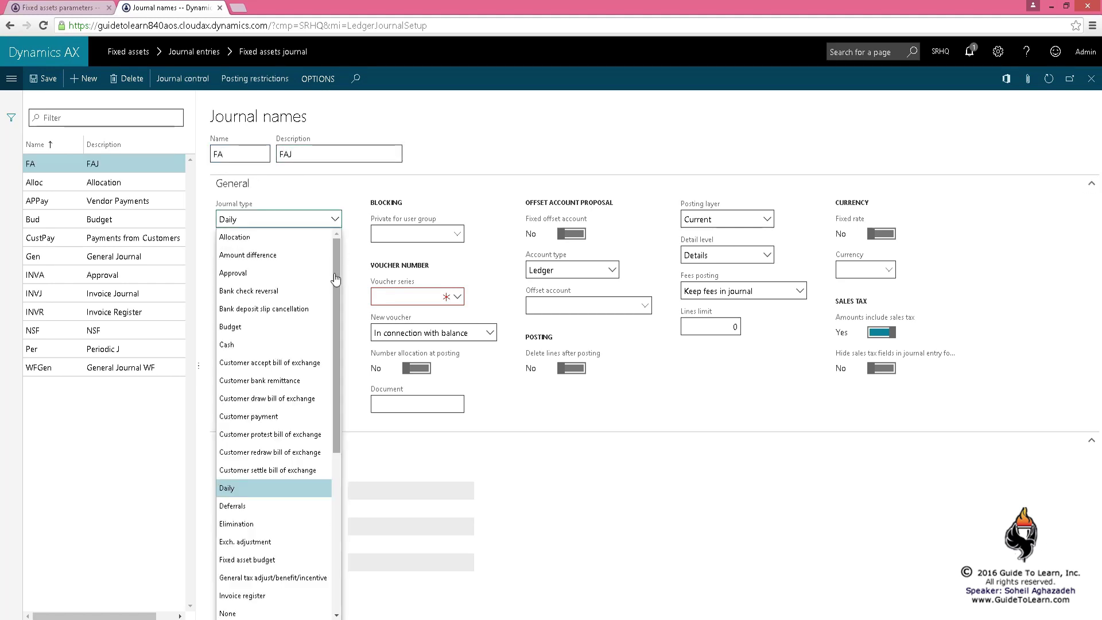
scroll(325, 306, down, 5)
click(270, 504)
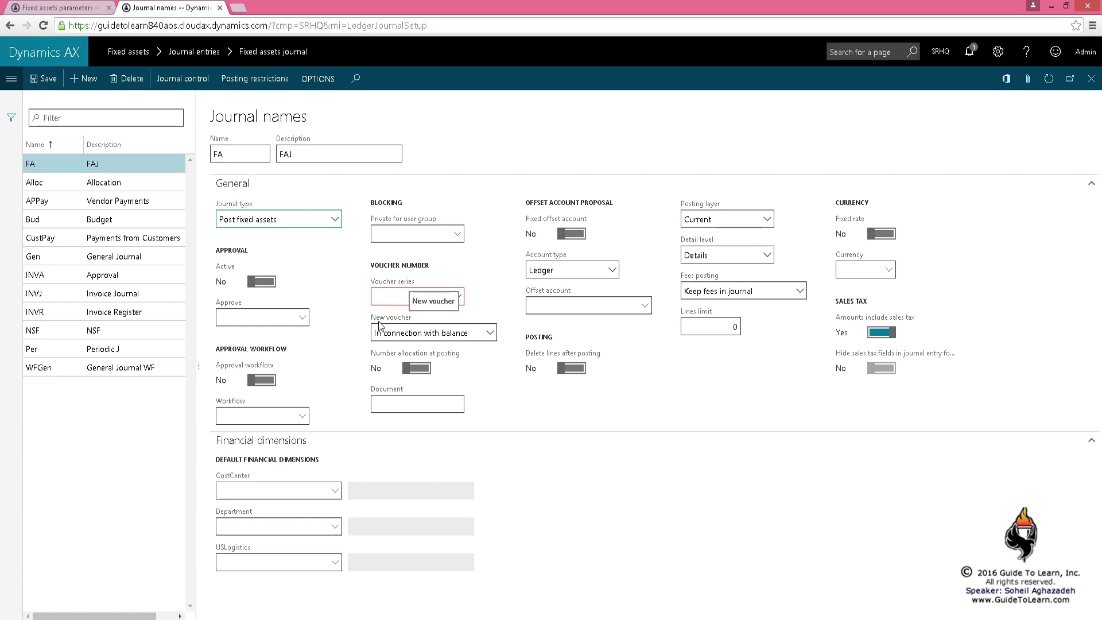
Give FA voucher series SRHQGL, USLogistics default West, and the Current posting layer
click(415, 297)
text(SRHQ)
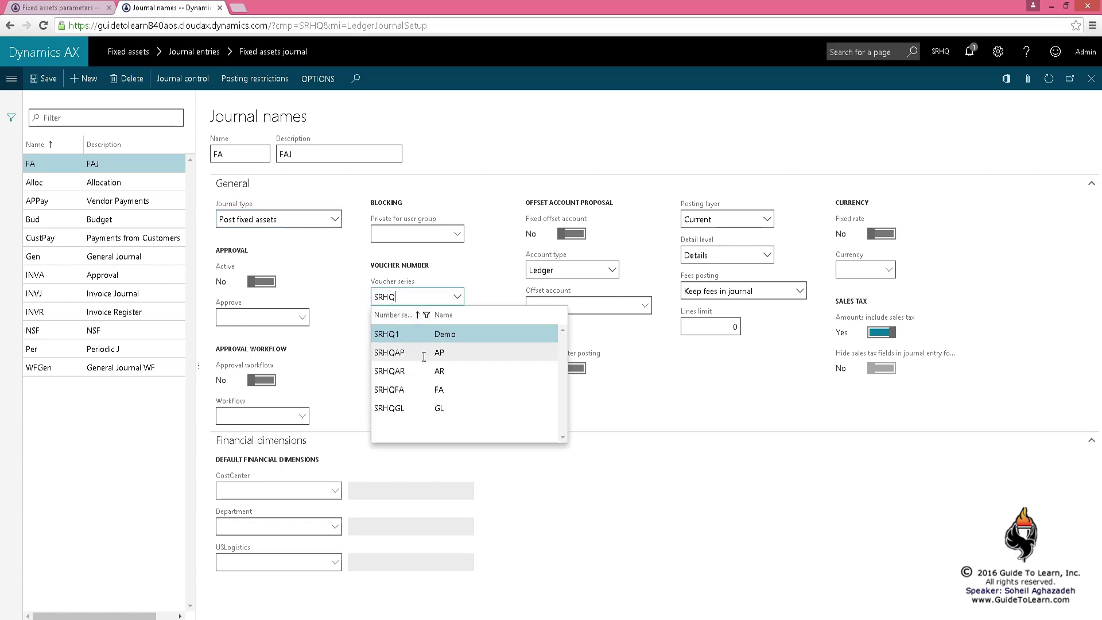
click(437, 410)
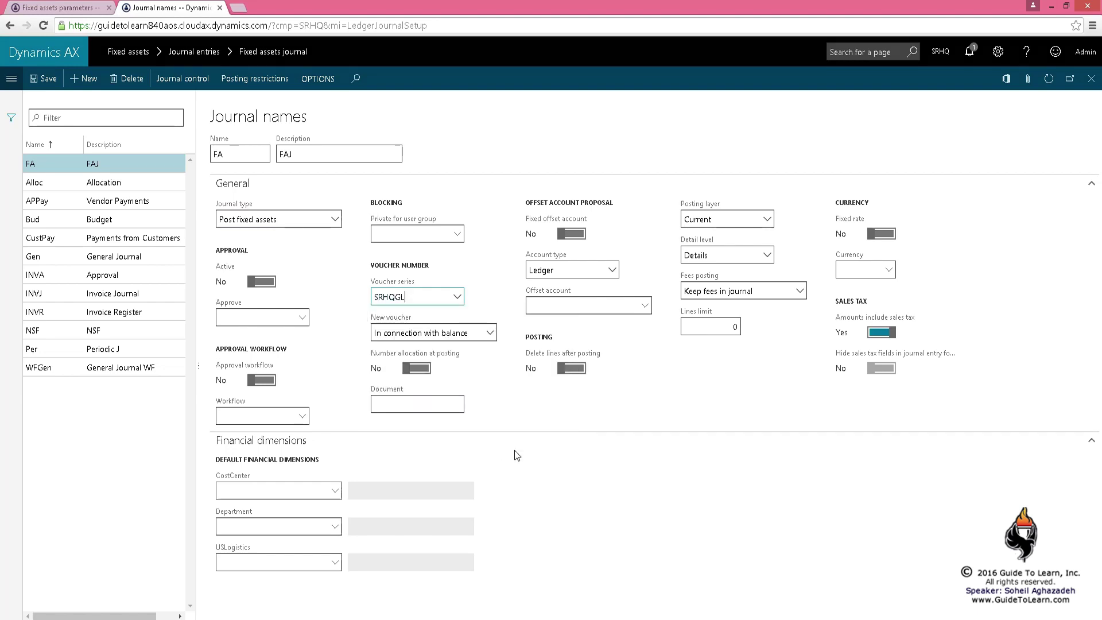
click(336, 567)
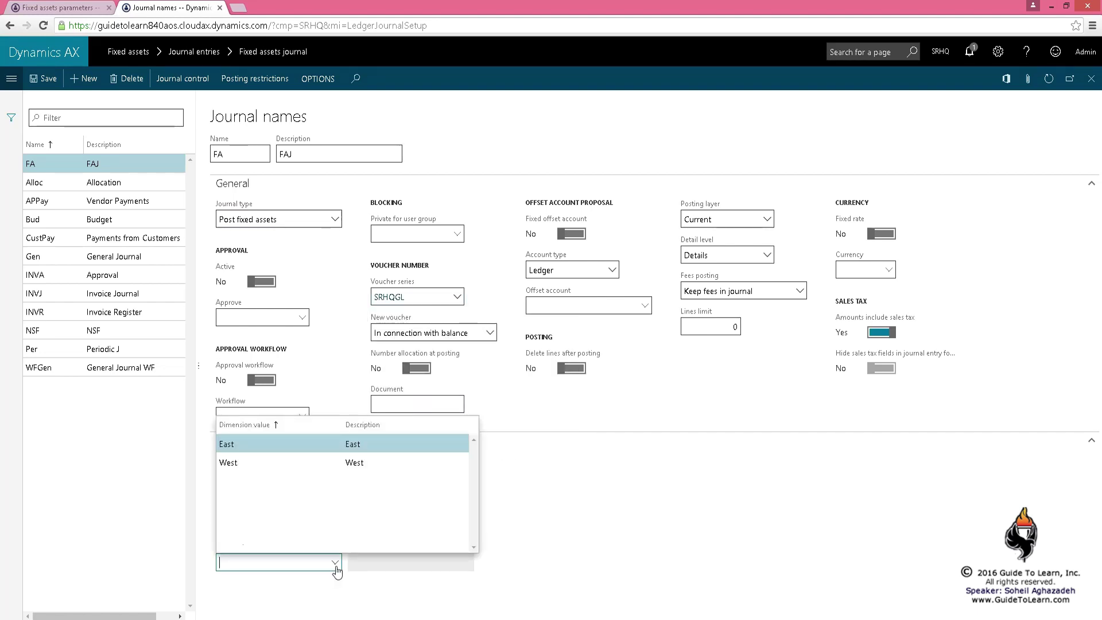
click(276, 459)
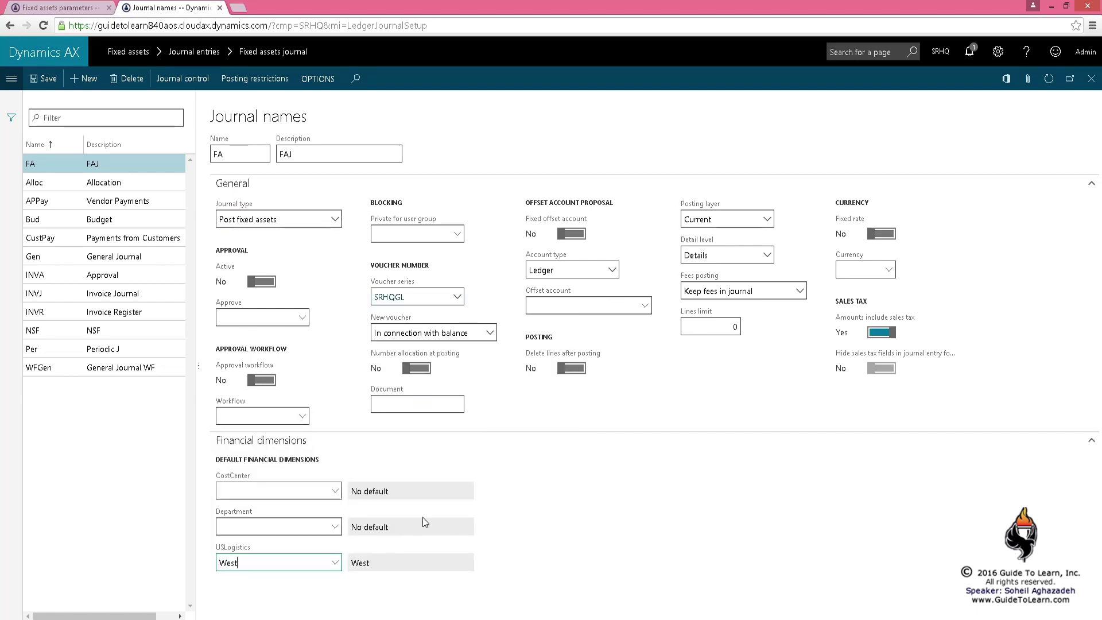
click(729, 219)
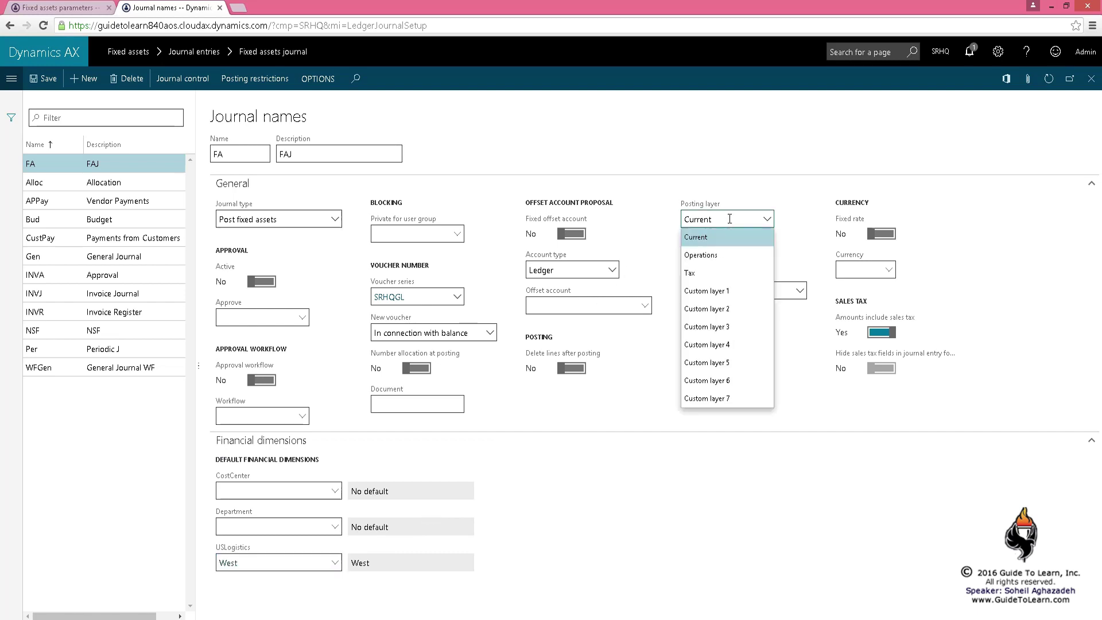
click(730, 219)
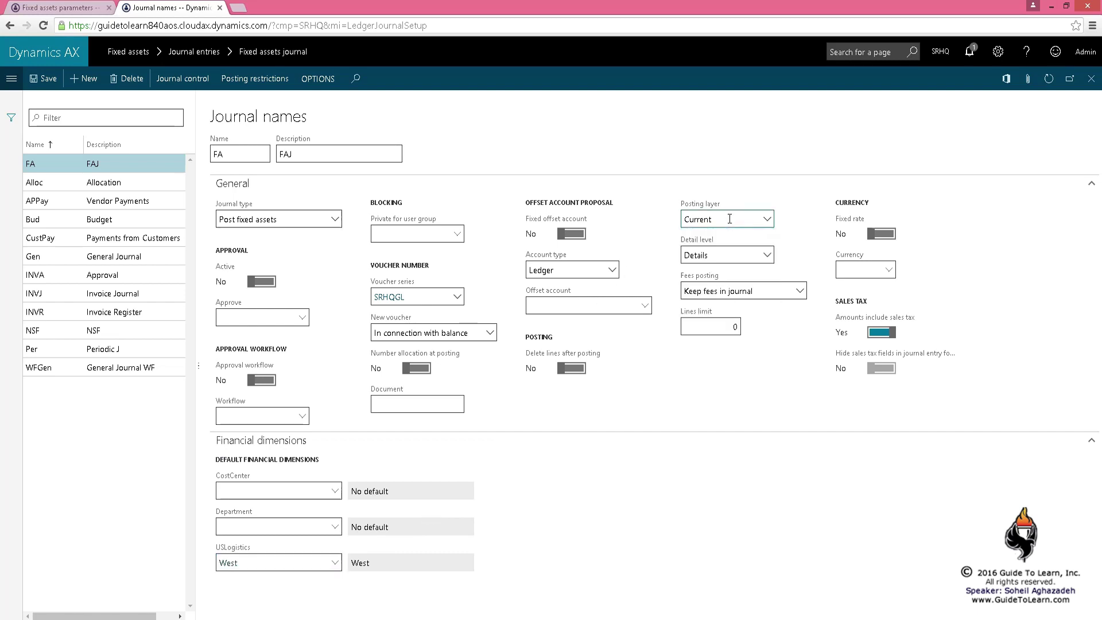
Add journal name FATJ of type Post fixed assets on the Tax posting layer
click(85, 79)
text(FATJ)
key(Tab)
click(335, 219)
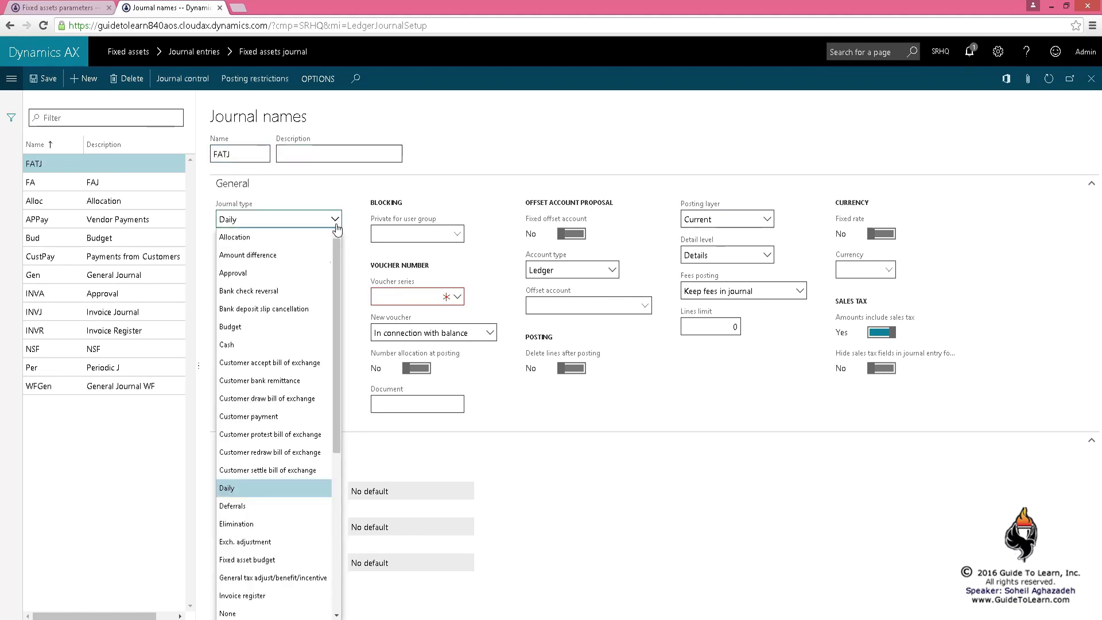
scroll(260, 470, down, 3)
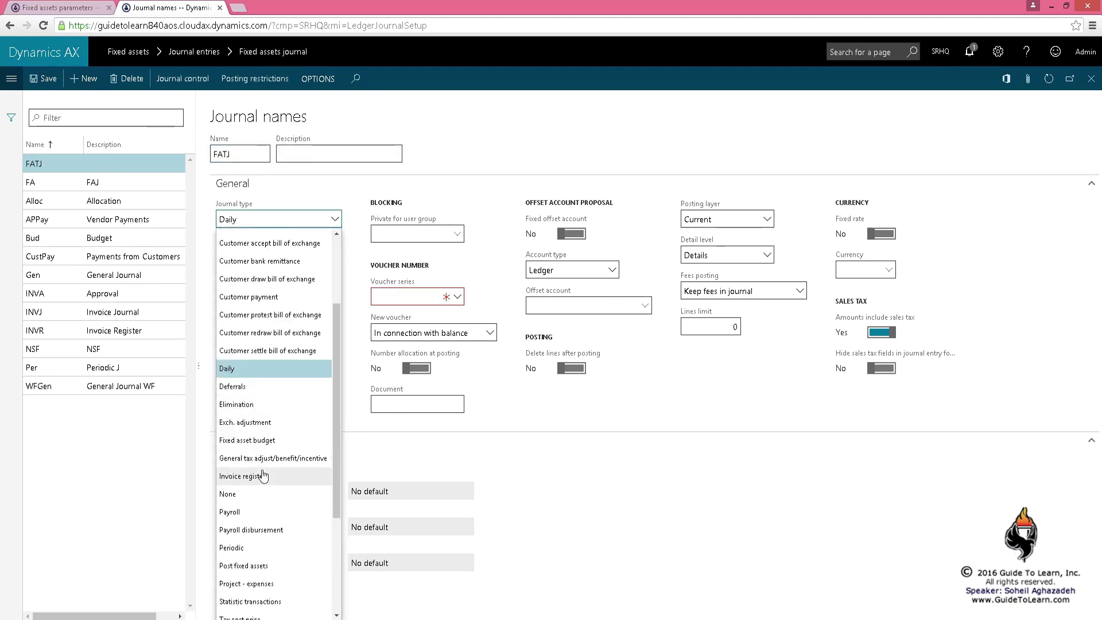
click(263, 560)
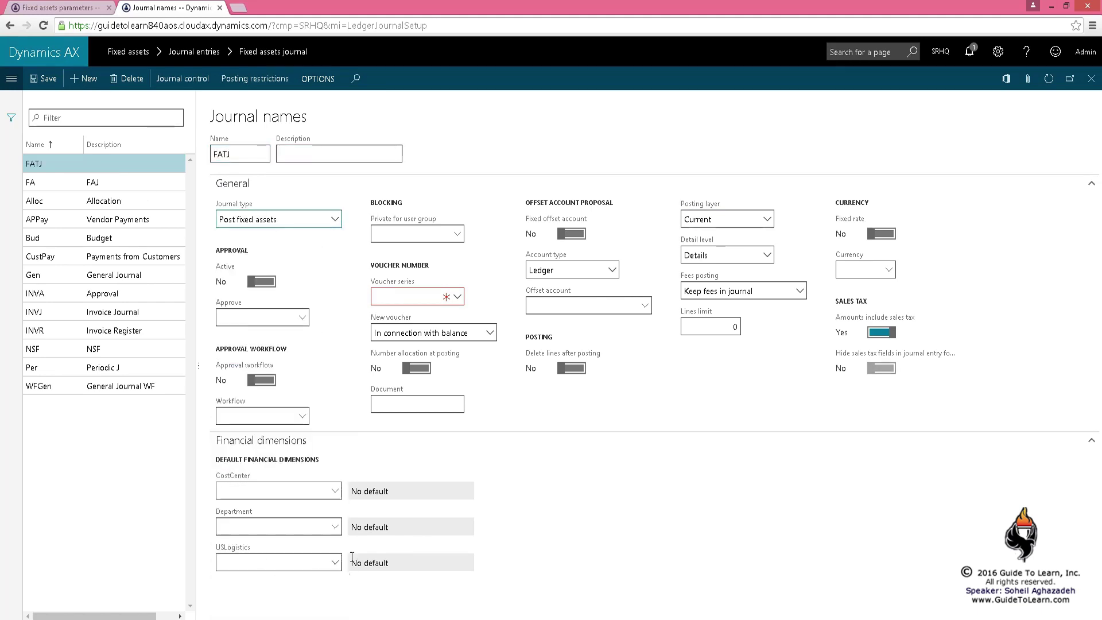
click(766, 223)
click(717, 274)
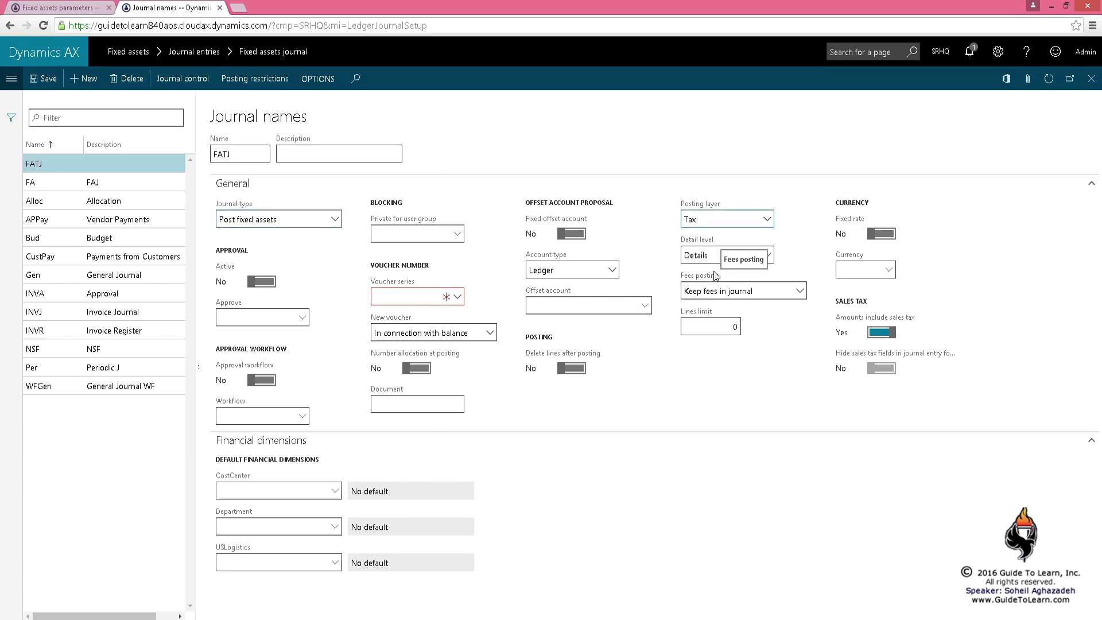
Give FATJ voucher series SRHQGL and USLogistics default West
click(397, 297)
text(srhq)
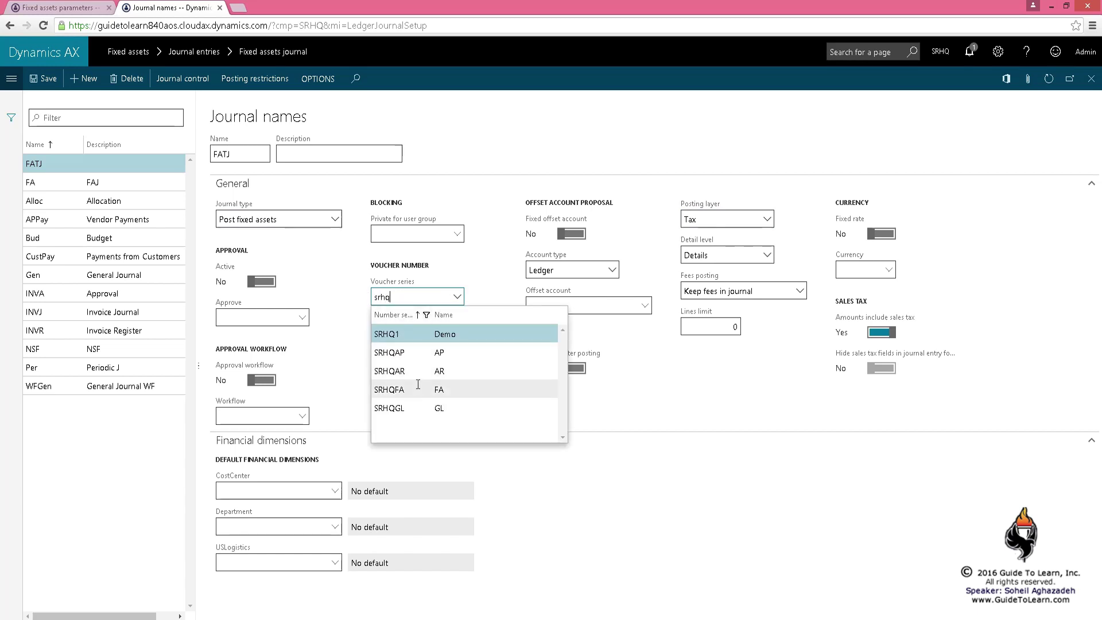
click(423, 408)
click(326, 564)
click(335, 563)
click(253, 459)
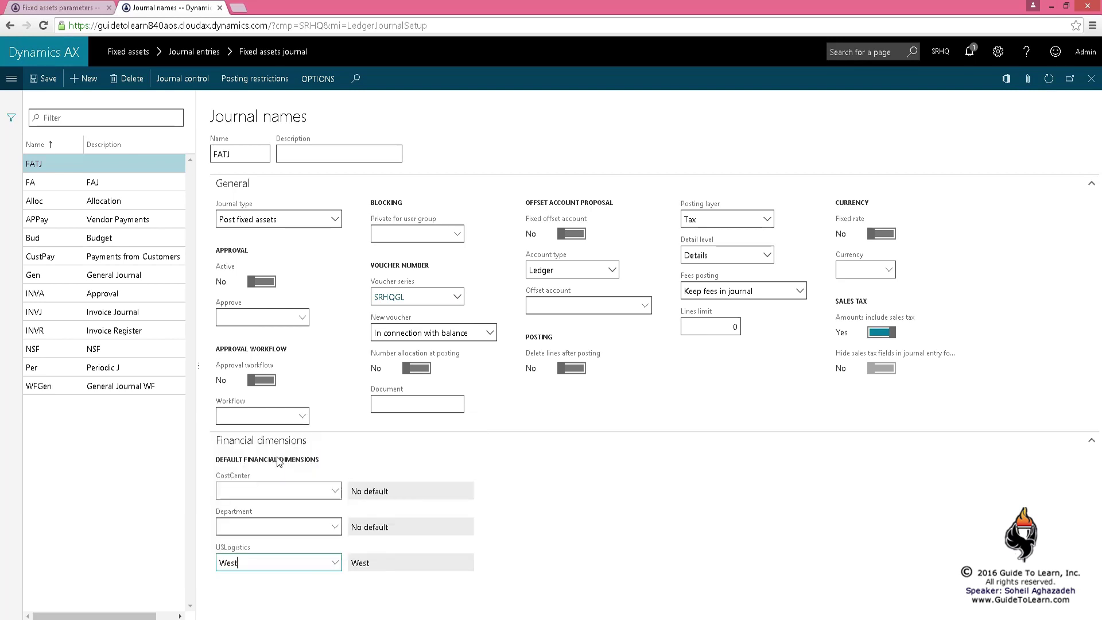
Try journal names FA and then FATJ on the batch, checking its general details each time
click(1091, 79)
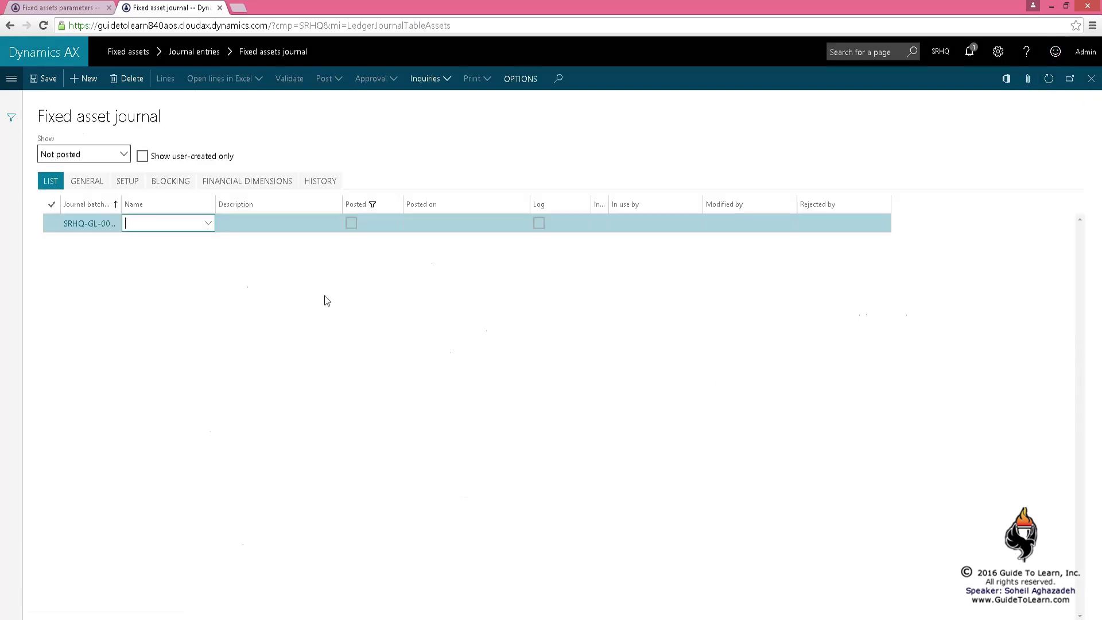
click(208, 225)
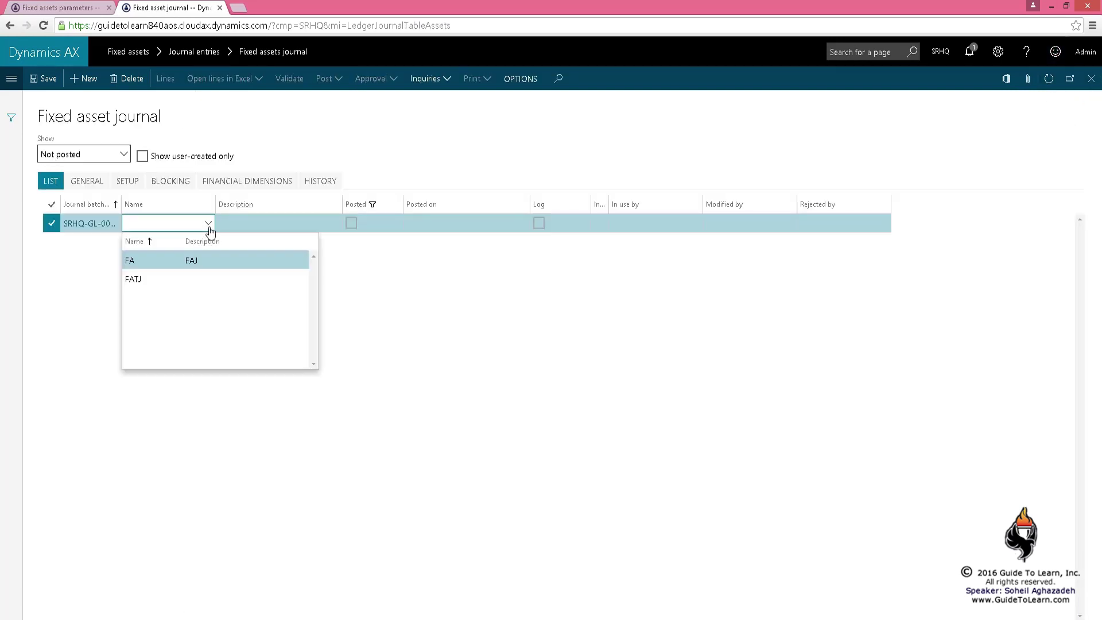
click(195, 263)
click(91, 182)
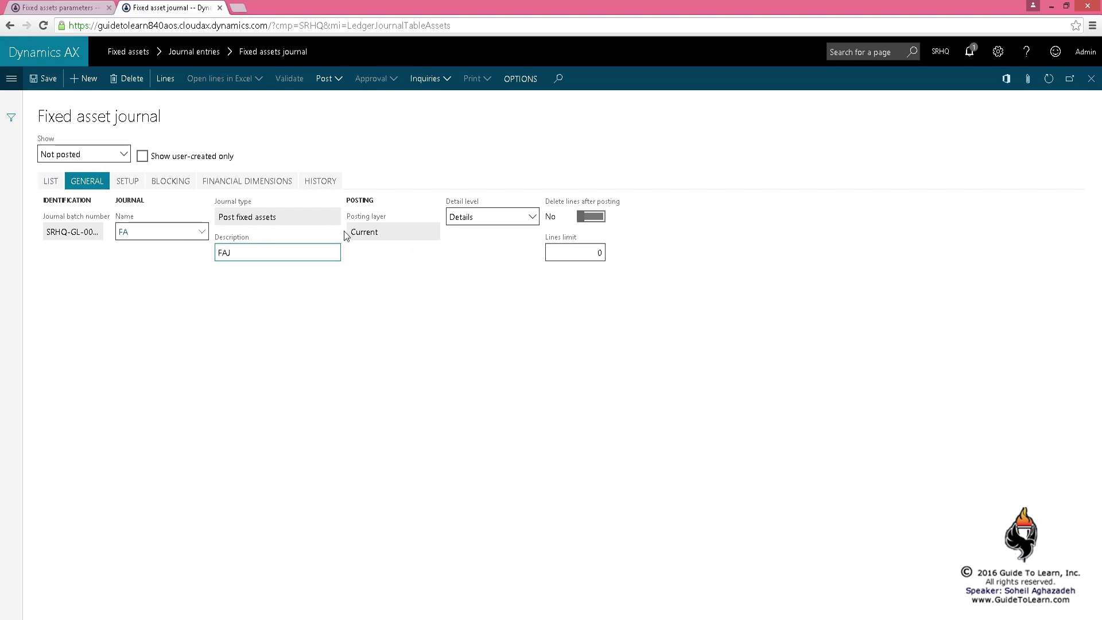
click(52, 181)
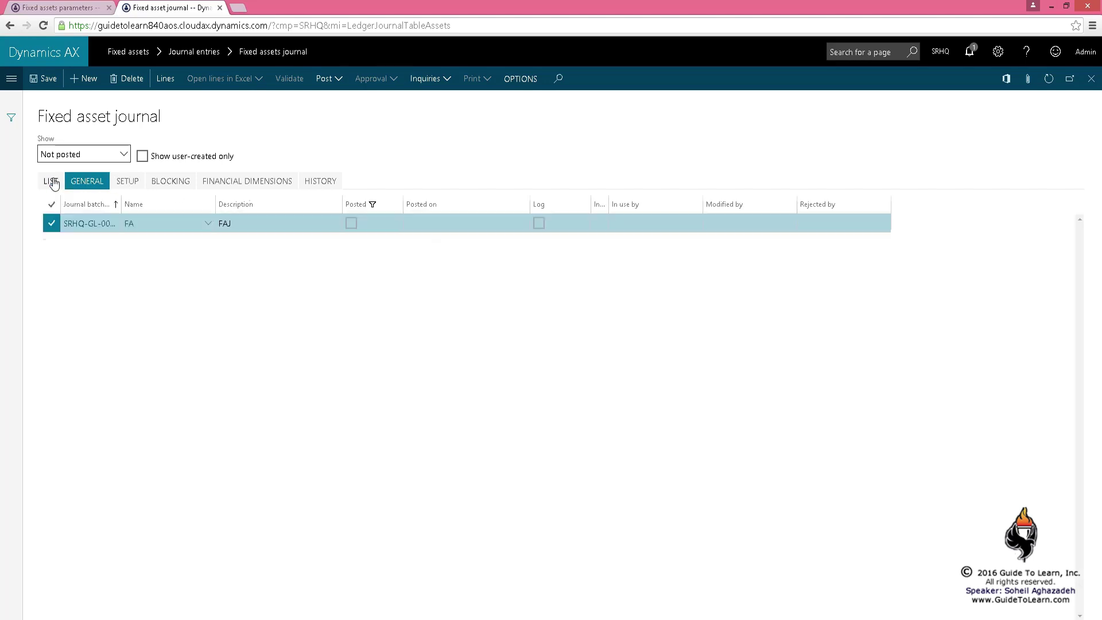
click(207, 224)
click(162, 280)
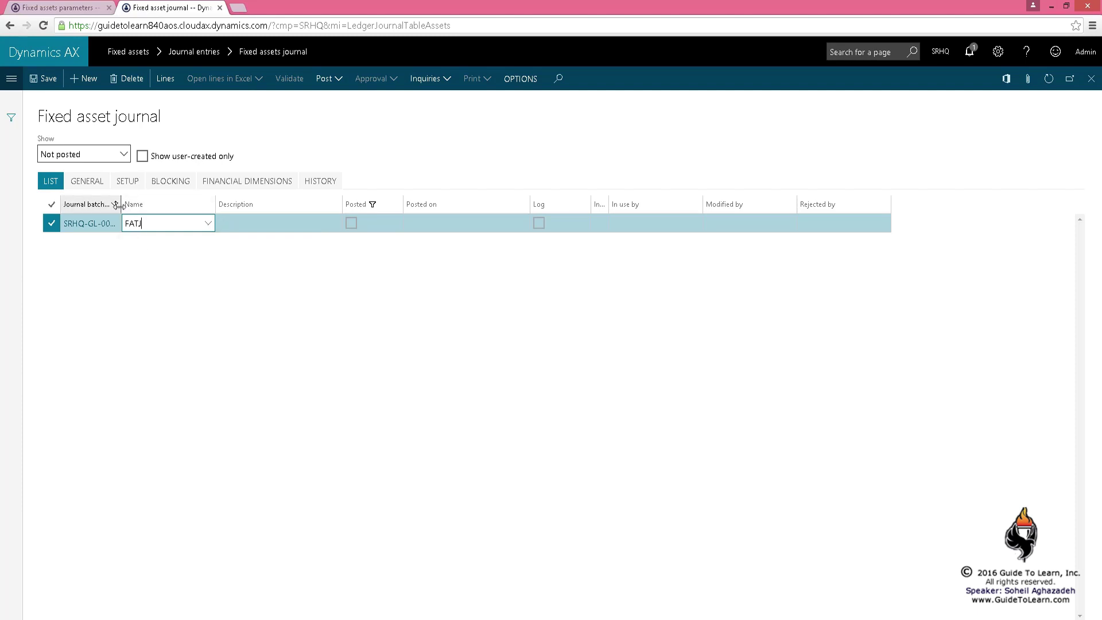
click(87, 182)
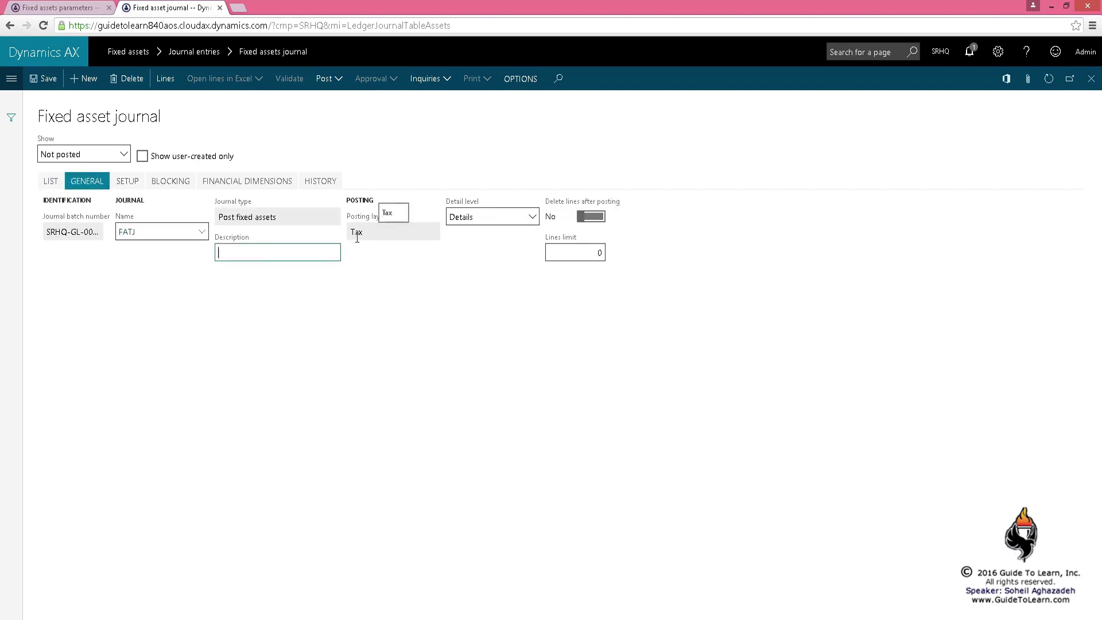
click(51, 181)
Set the batch's journal name back to FA and append '- Acq1' to its description
click(202, 224)
click(207, 223)
click(210, 256)
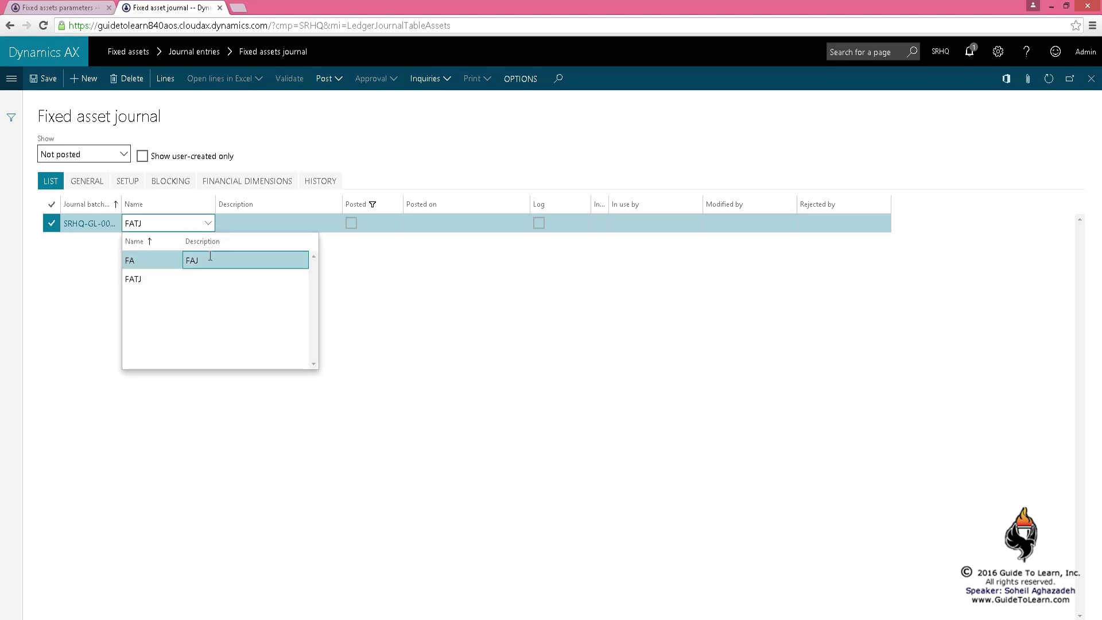
click(211, 257)
click(275, 223)
text(- Acq)
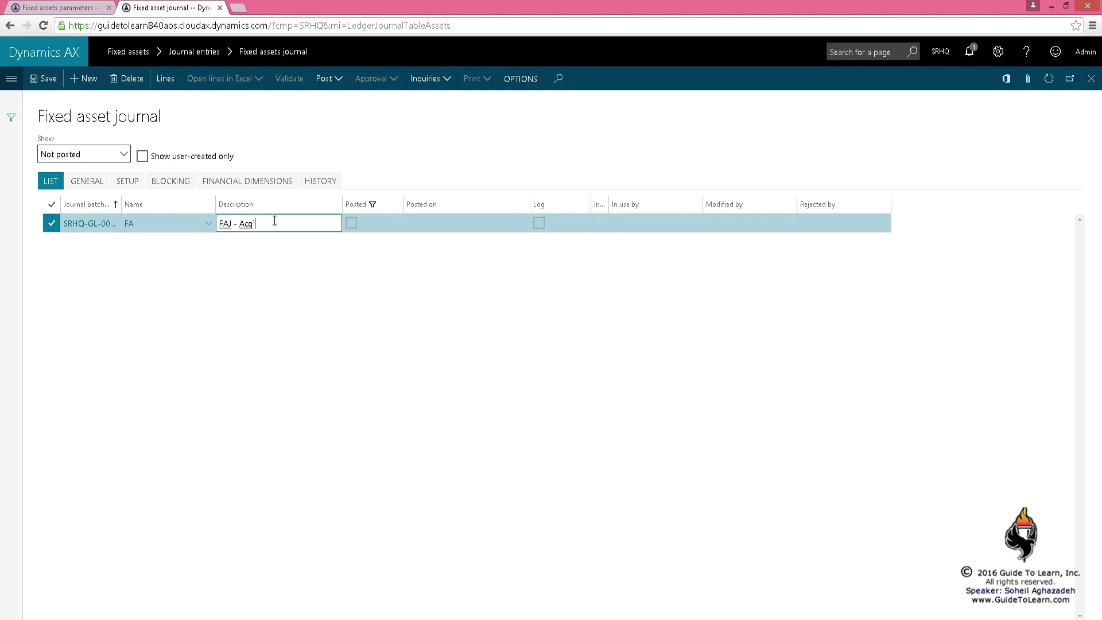
text(1)
Add a journal line for fixed asset account SRHQ-FA-000000001
click(166, 79)
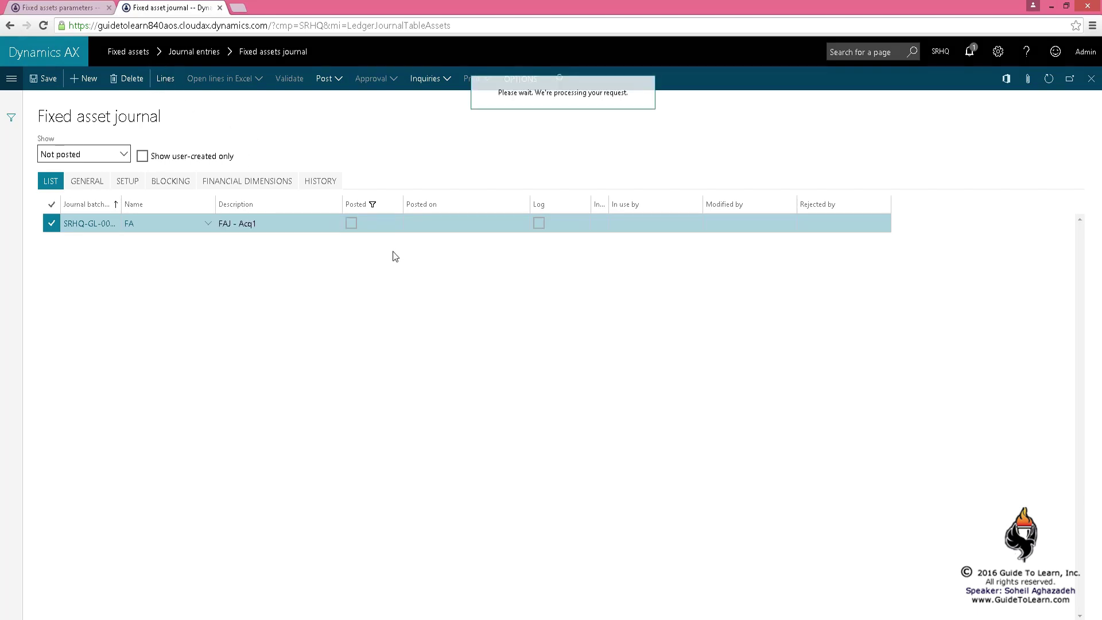
click(462, 213)
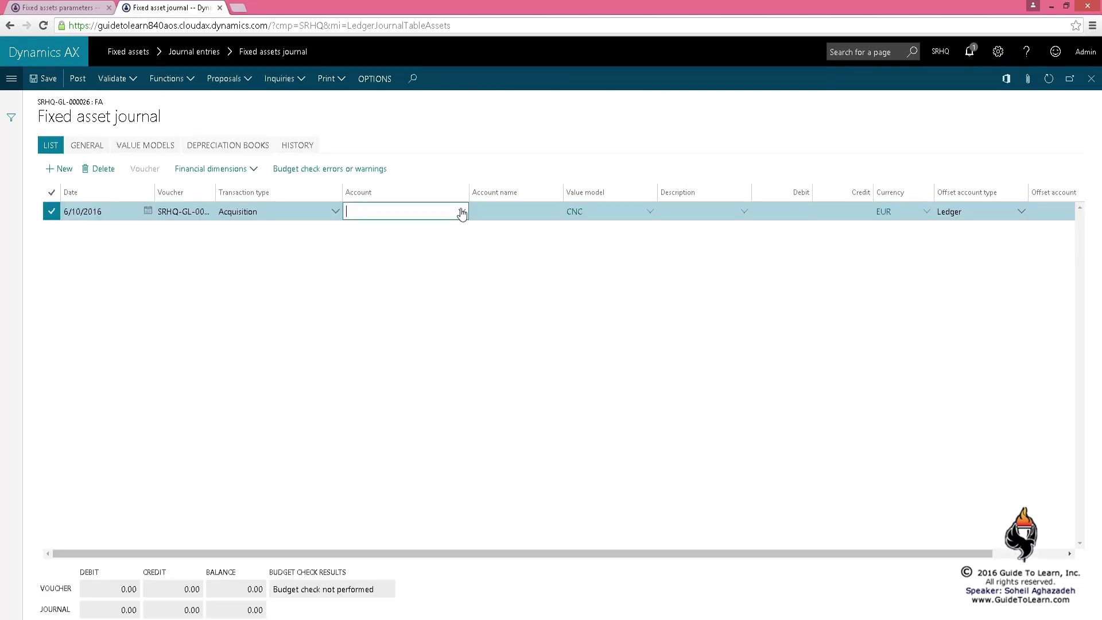
click(462, 213)
click(460, 248)
Keep value model CNC, describe the line 'Acq CNC1' and debit 150000
key(Tab)
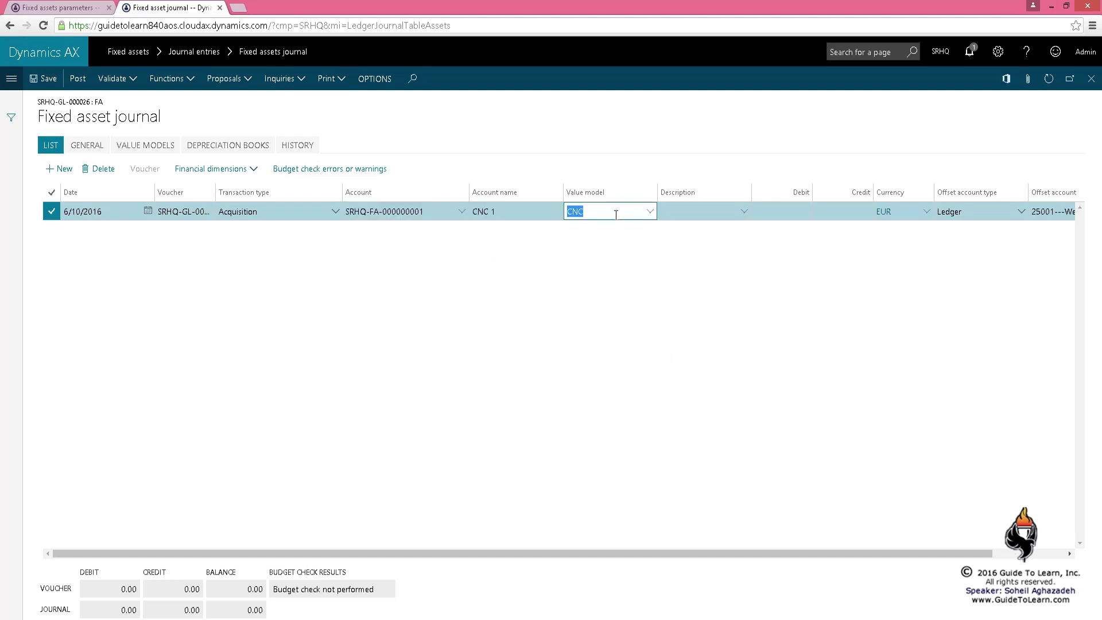
key(Tab)
text(Acq CNC1)
key(Tab)
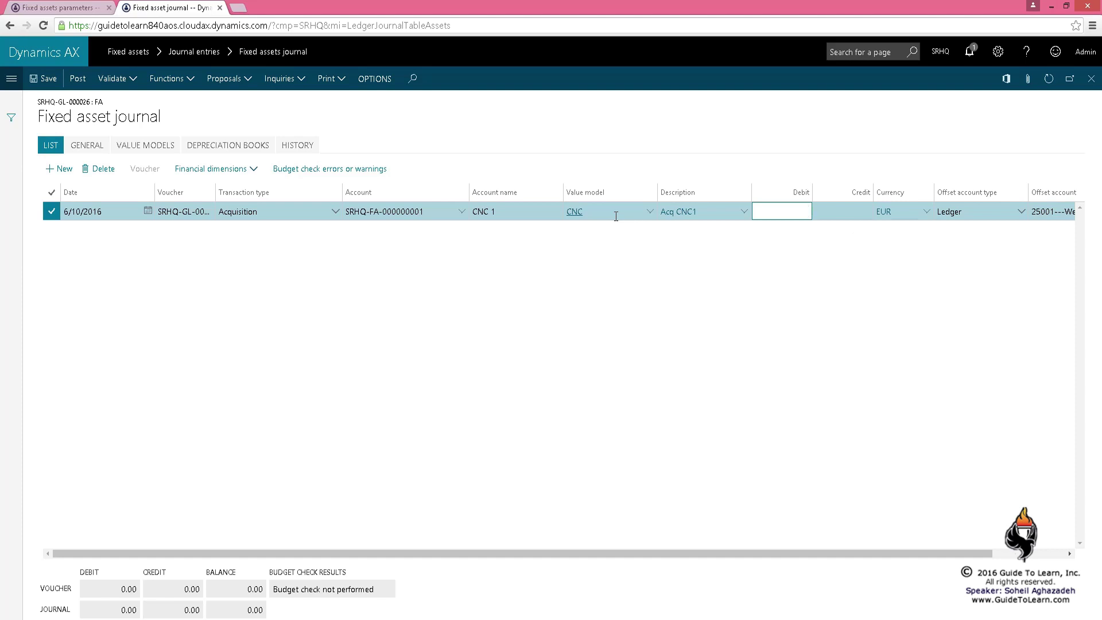
text(150000)
key(Tab)
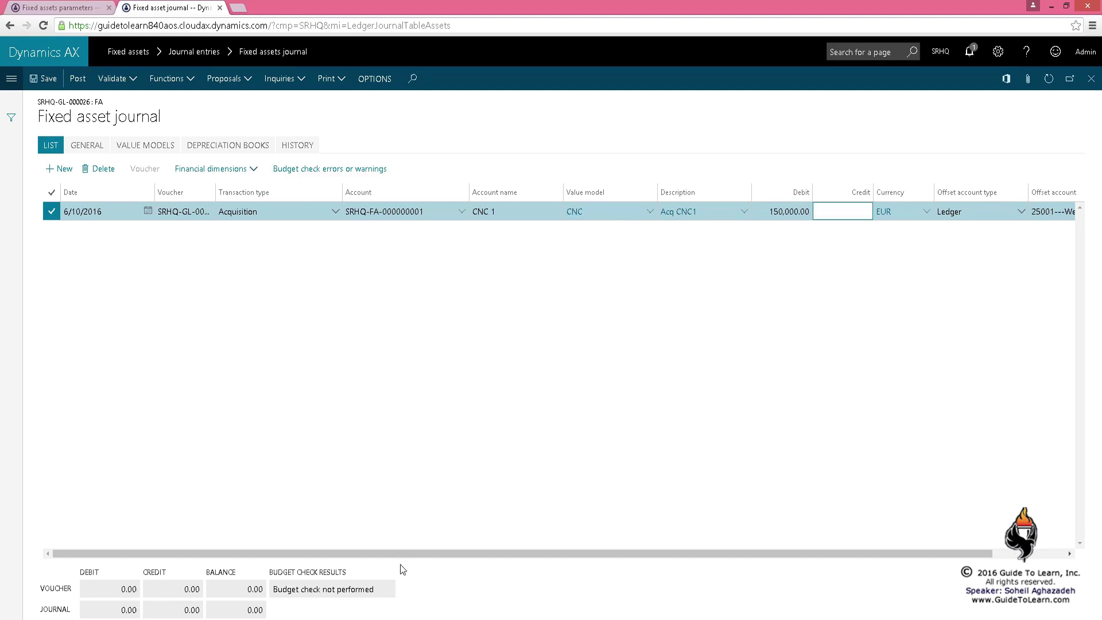
drag(402, 553, 997, 246)
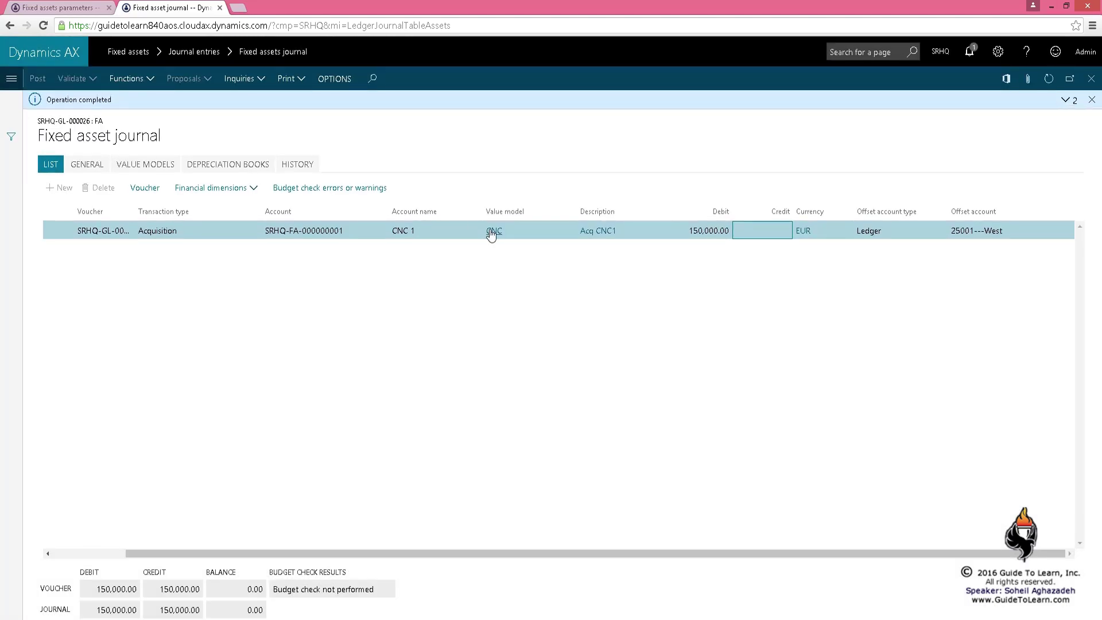
Open asset CNC 1's value models and view the CNC model's transactions
click(16, 78)
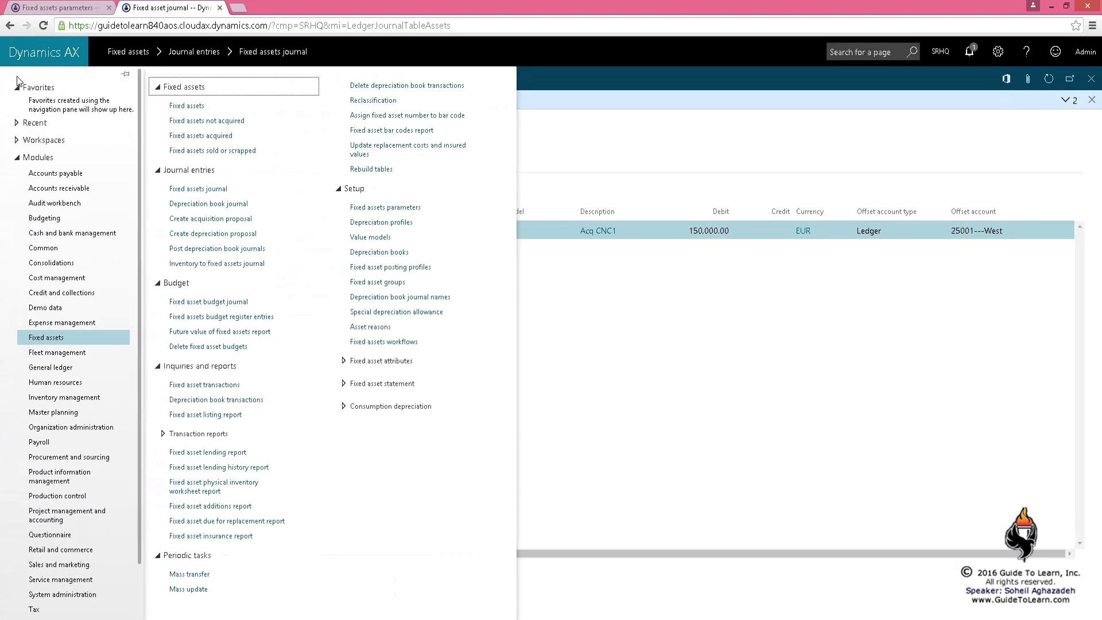
click(193, 121)
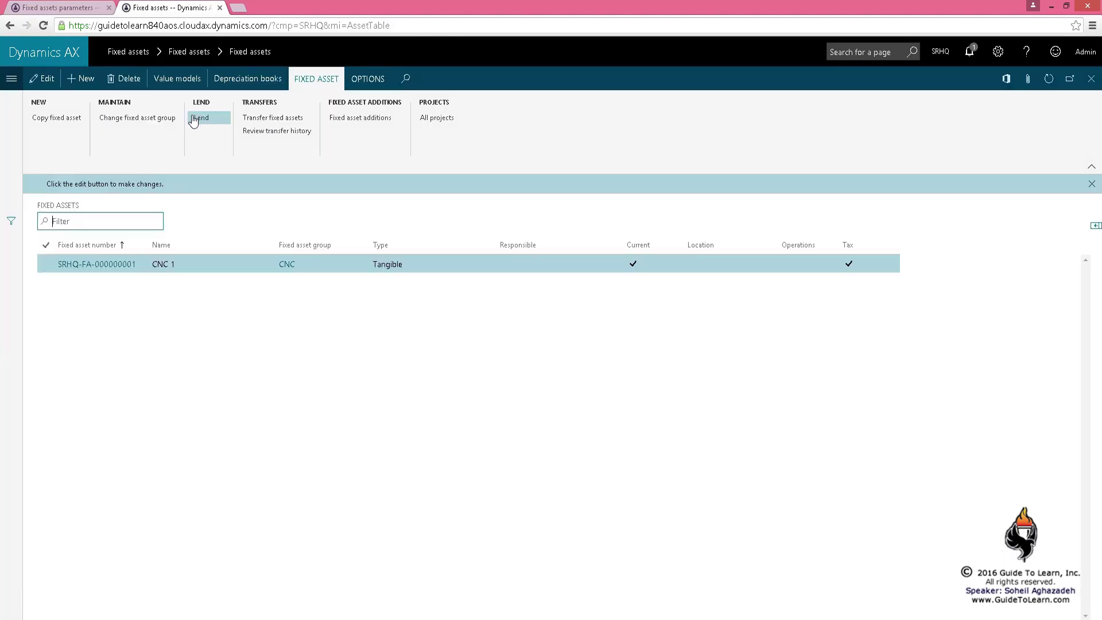
click(184, 80)
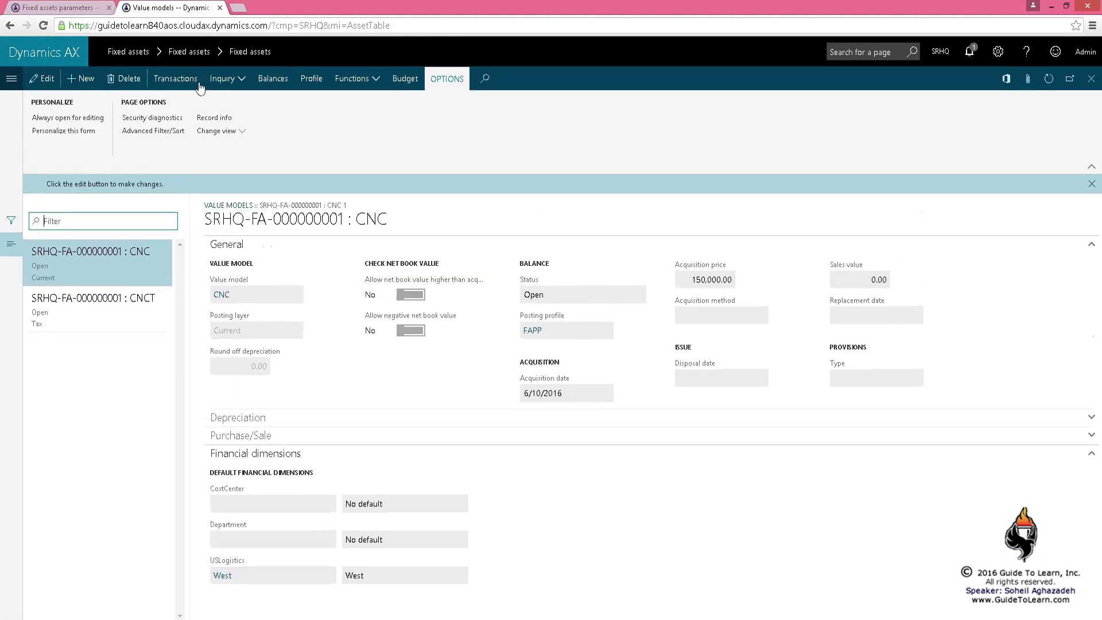
click(525, 292)
click(175, 78)
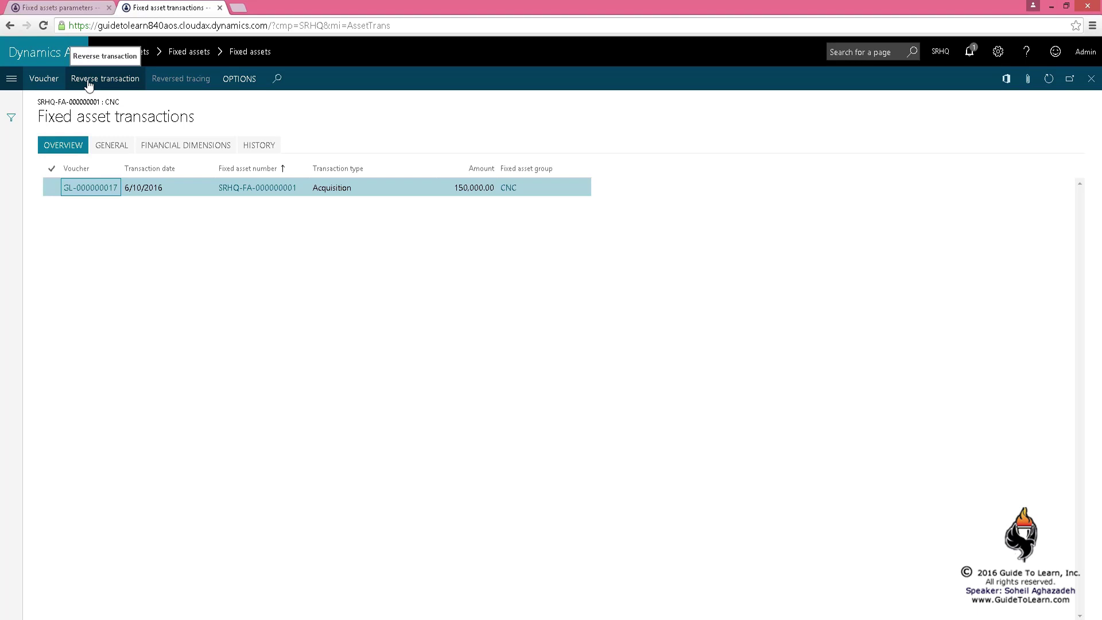
Review the CNC depreciation profile (133,750.00 at 6/30/2017) and the 150,000.00 net book value
click(1091, 78)
click(312, 78)
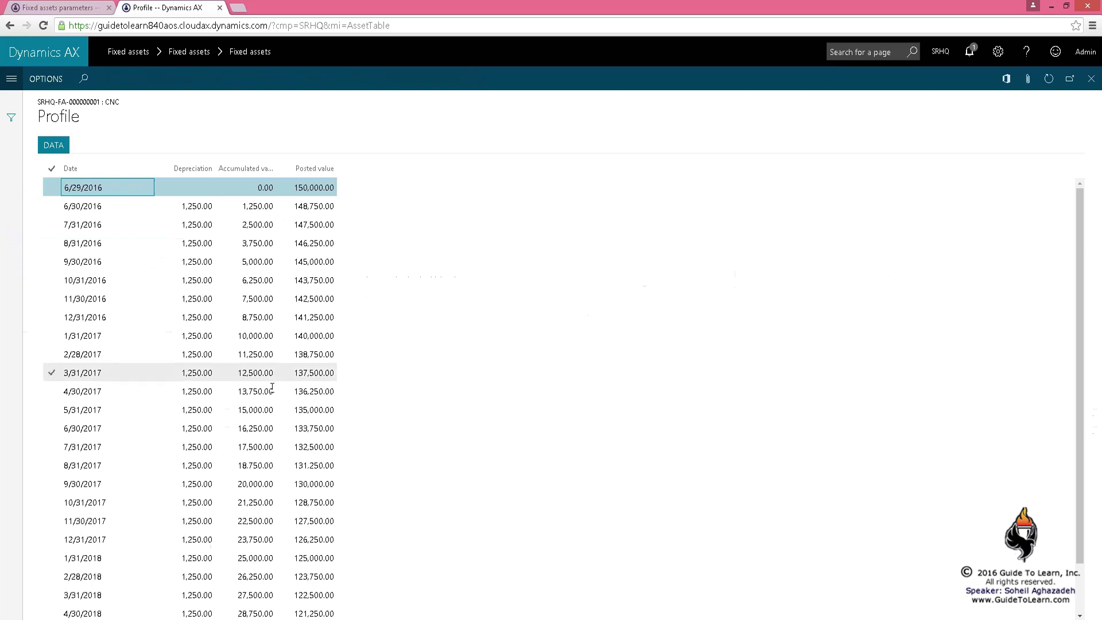
click(329, 430)
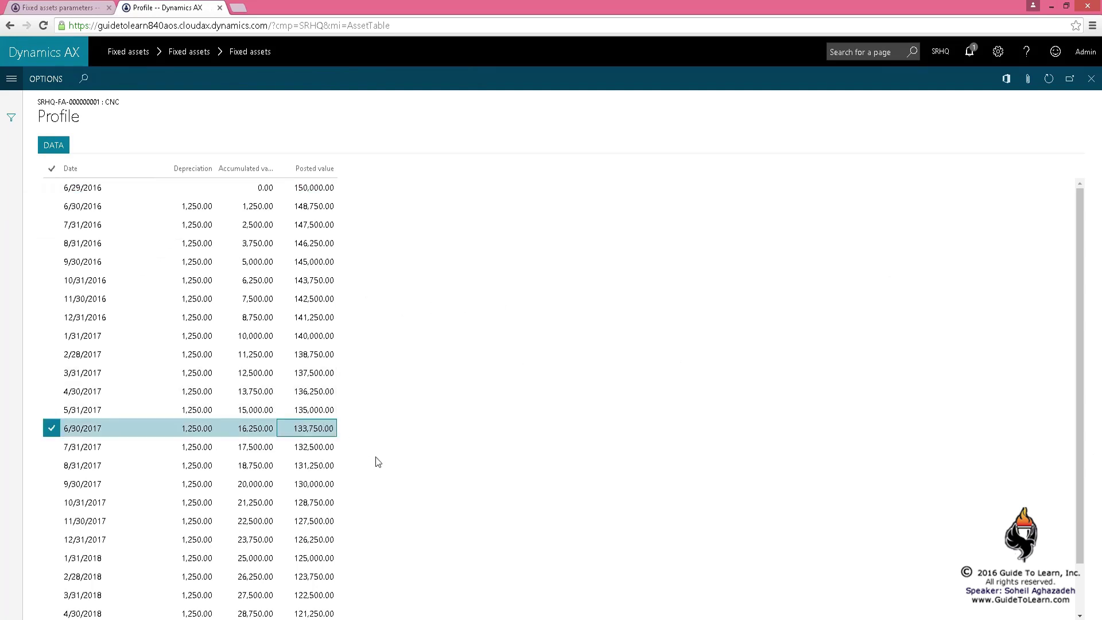
drag(291, 429, 337, 429)
click(1091, 78)
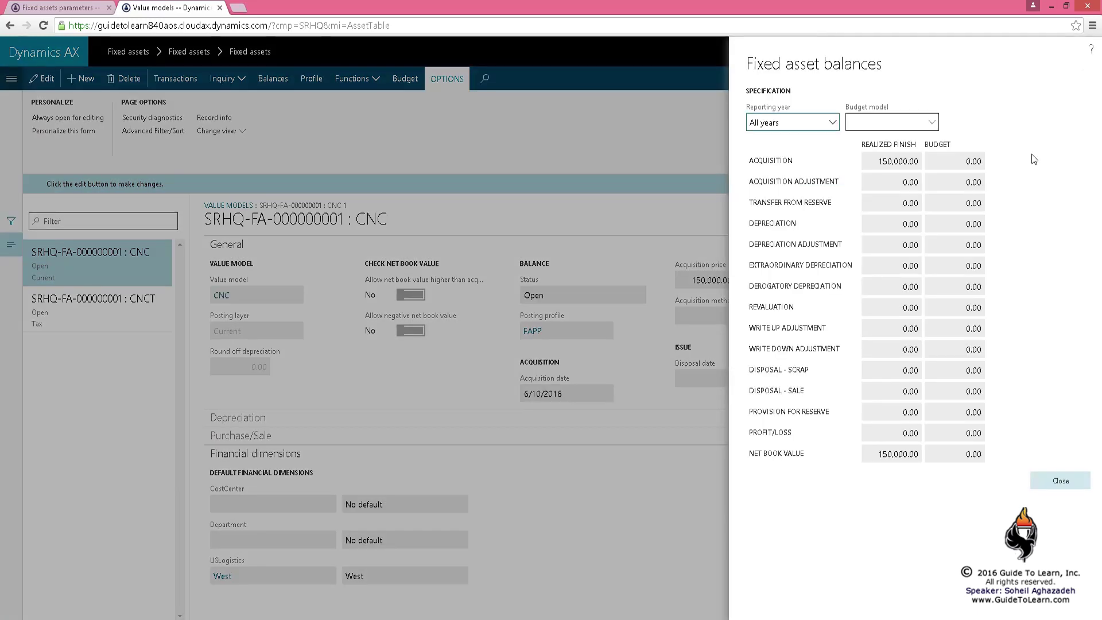
click(882, 453)
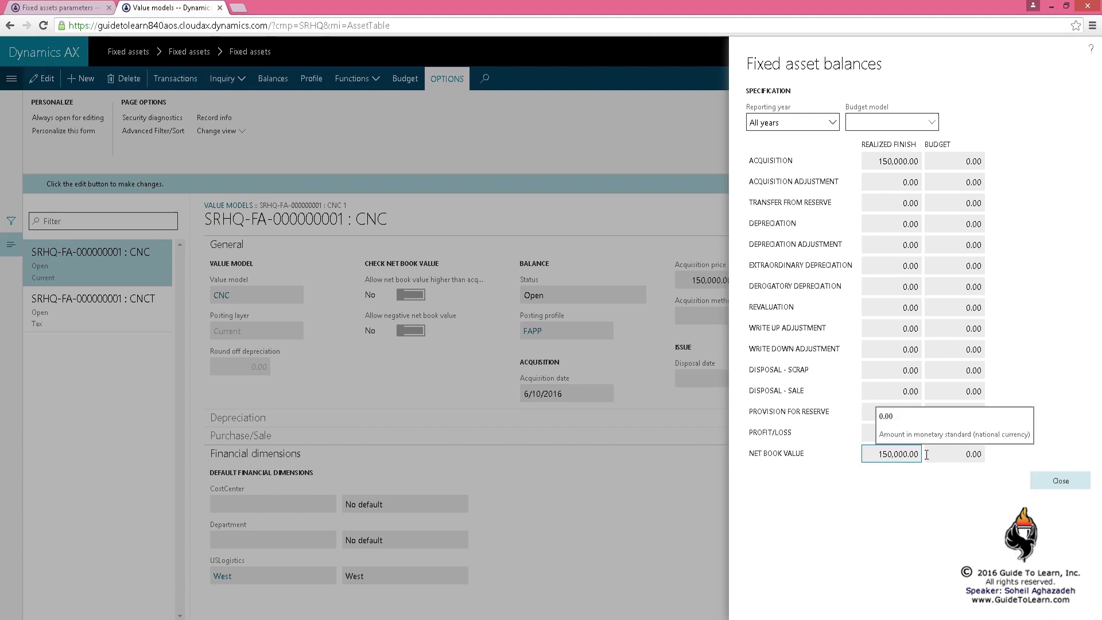
click(1059, 481)
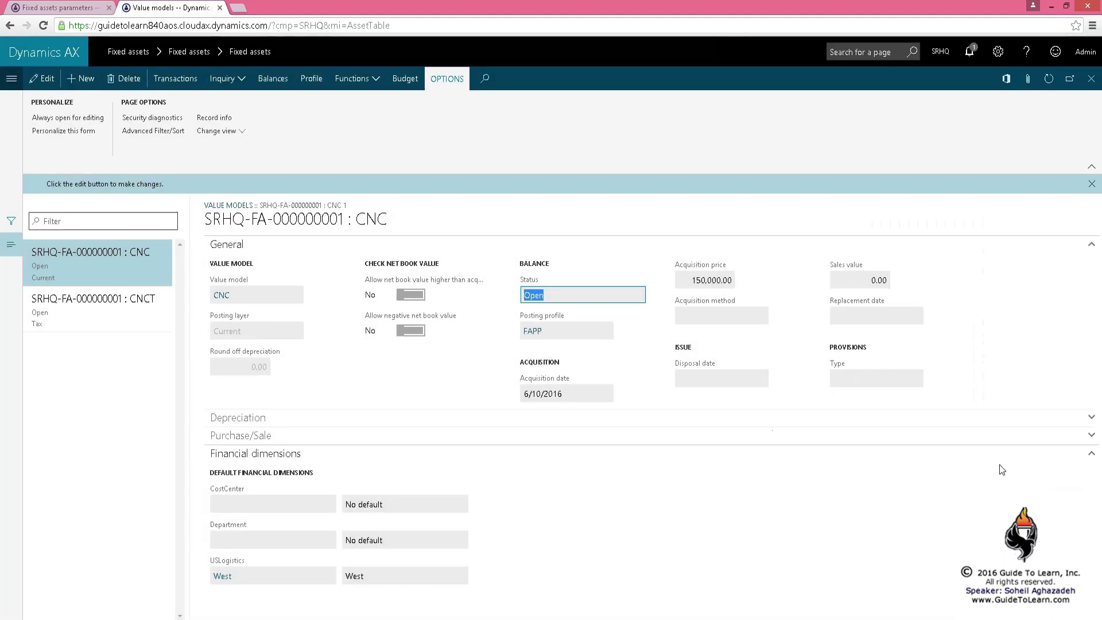
Open CNC 1's depreciation books and view the Bank book's acquisition transaction
click(1091, 78)
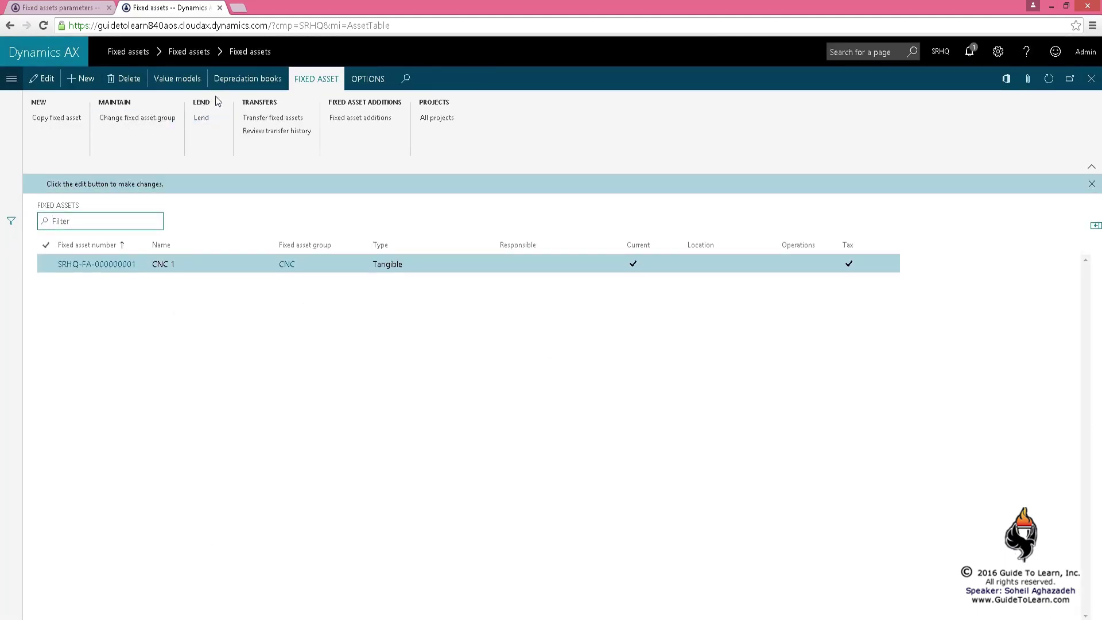
click(233, 78)
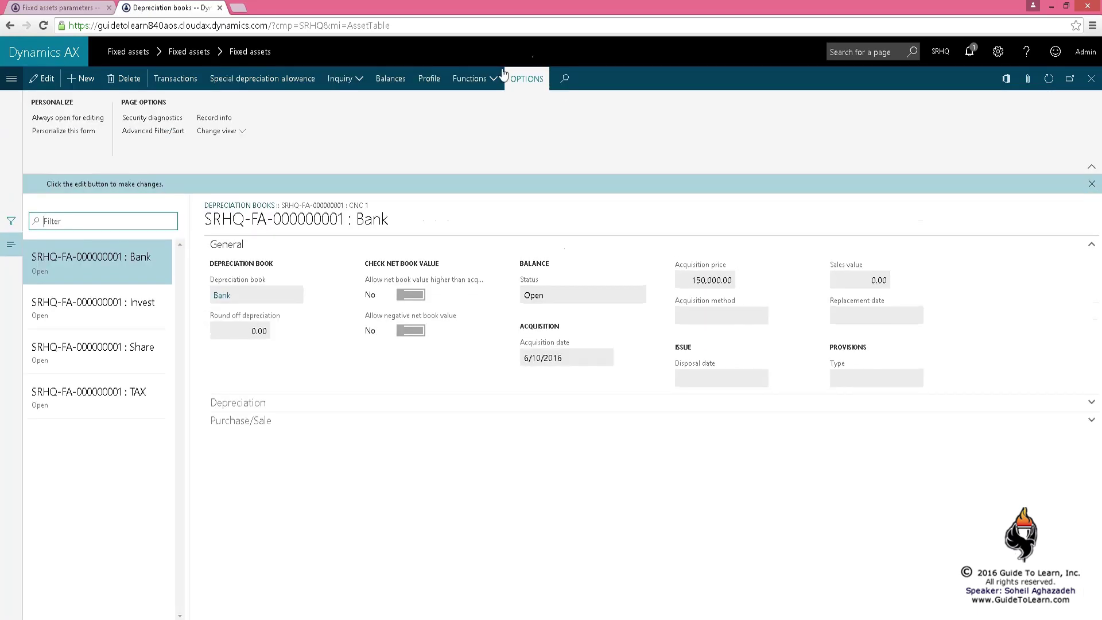
click(175, 85)
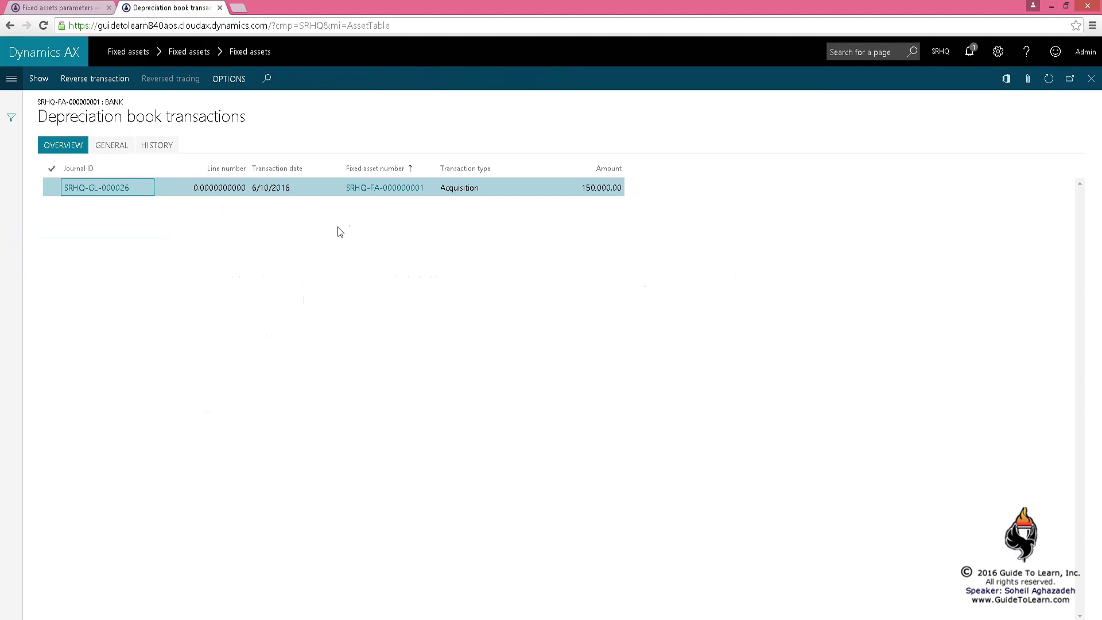
key(Escape)
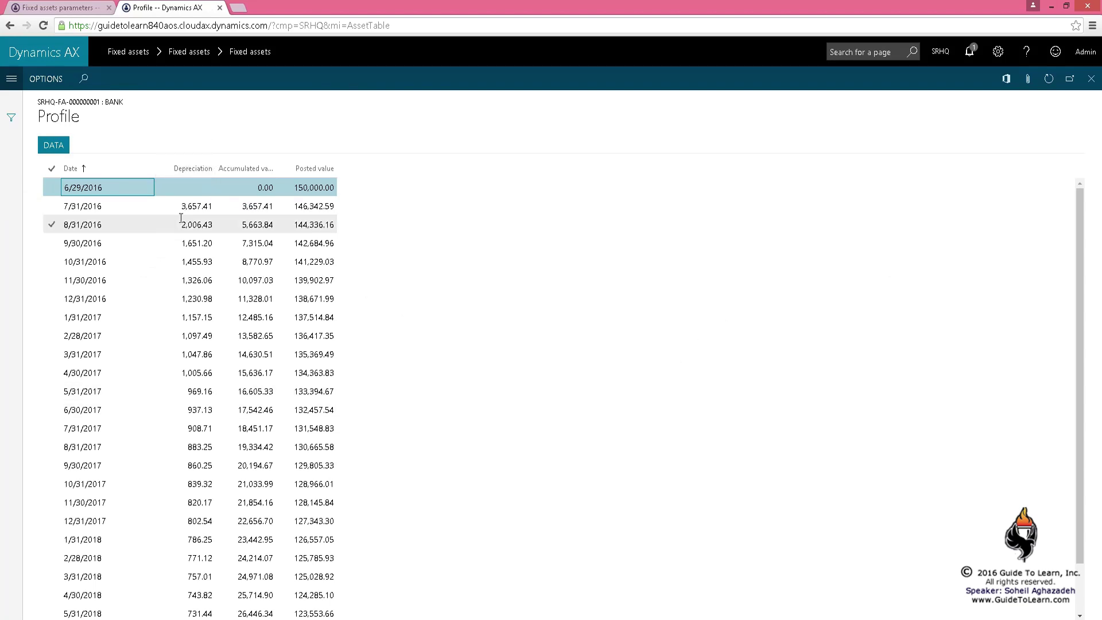
Step through the Bank book's monthly depreciation rows from 7/31/2016 to 7/31/2017
click(185, 243)
click(187, 262)
click(189, 280)
click(185, 336)
click(184, 373)
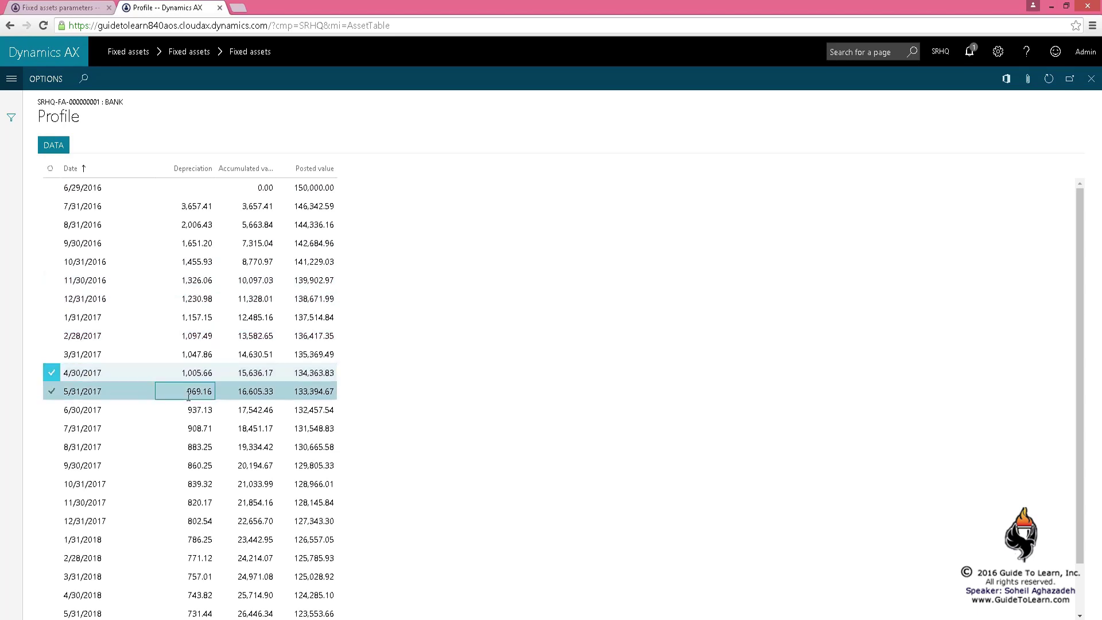
click(181, 428)
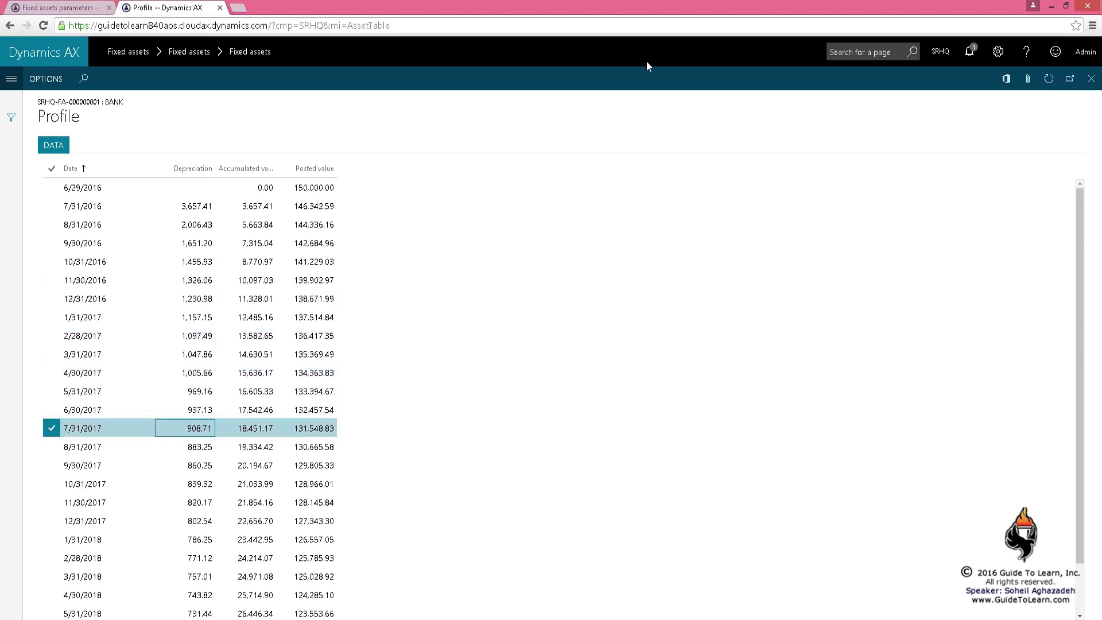
Rename the Bank book's F < 50 depreciation profile to 'F < 50 Degresive'
click(1089, 82)
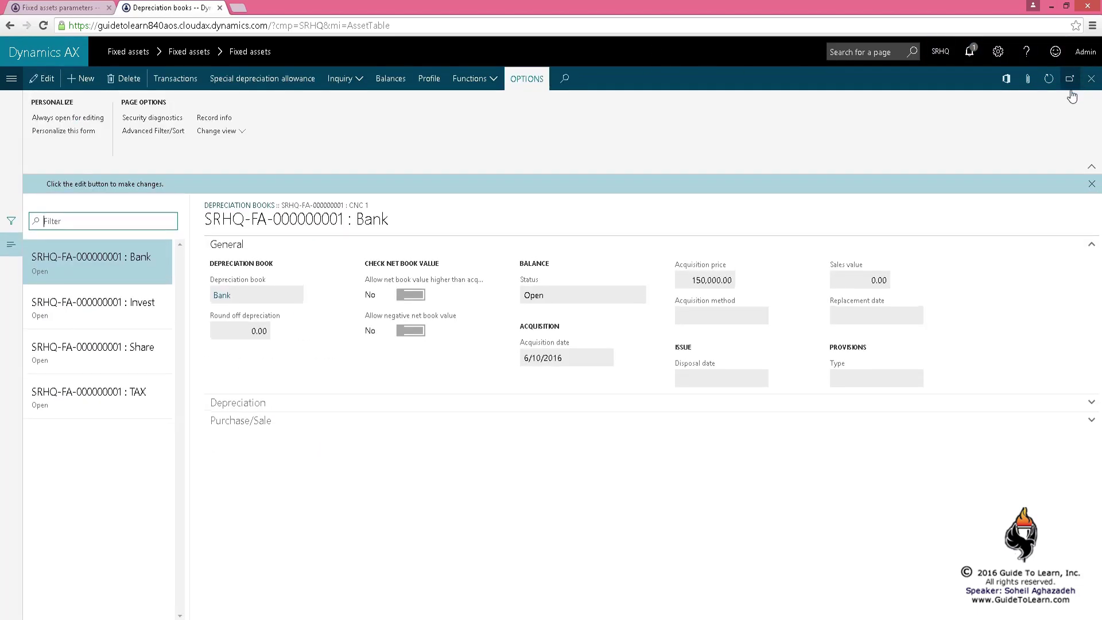
click(222, 296)
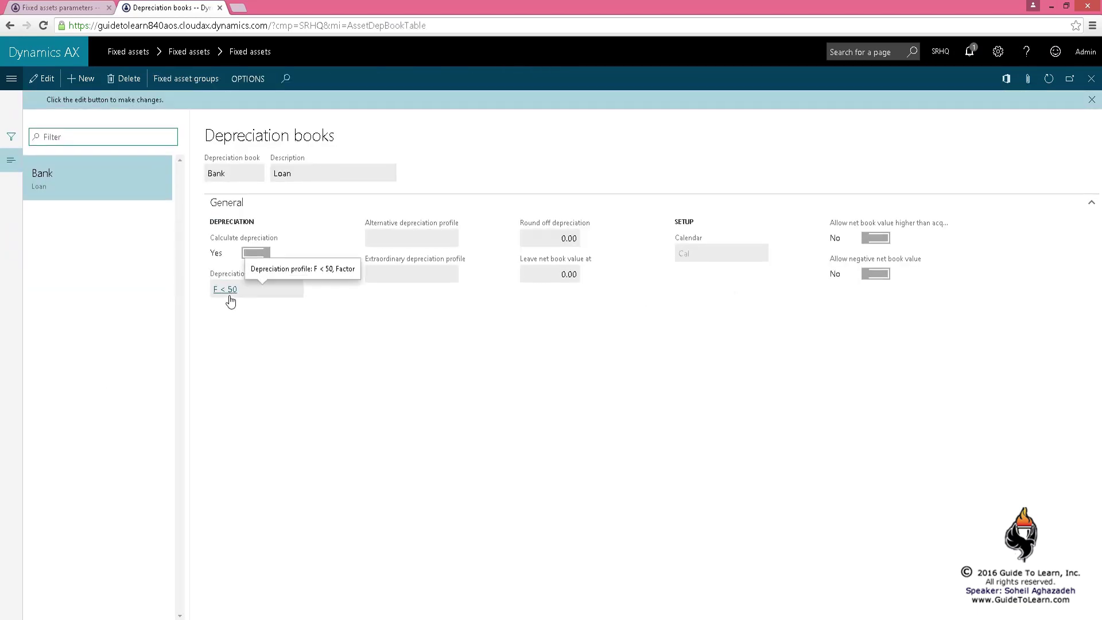
click(230, 296)
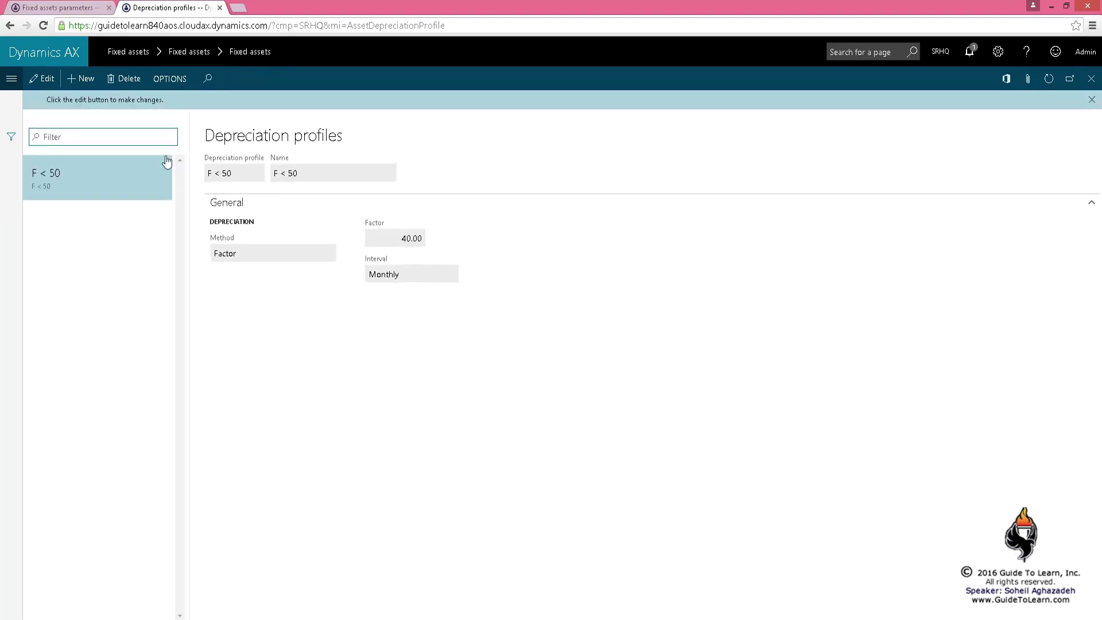
click(47, 79)
click(310, 154)
text(F < 50 Degresive)
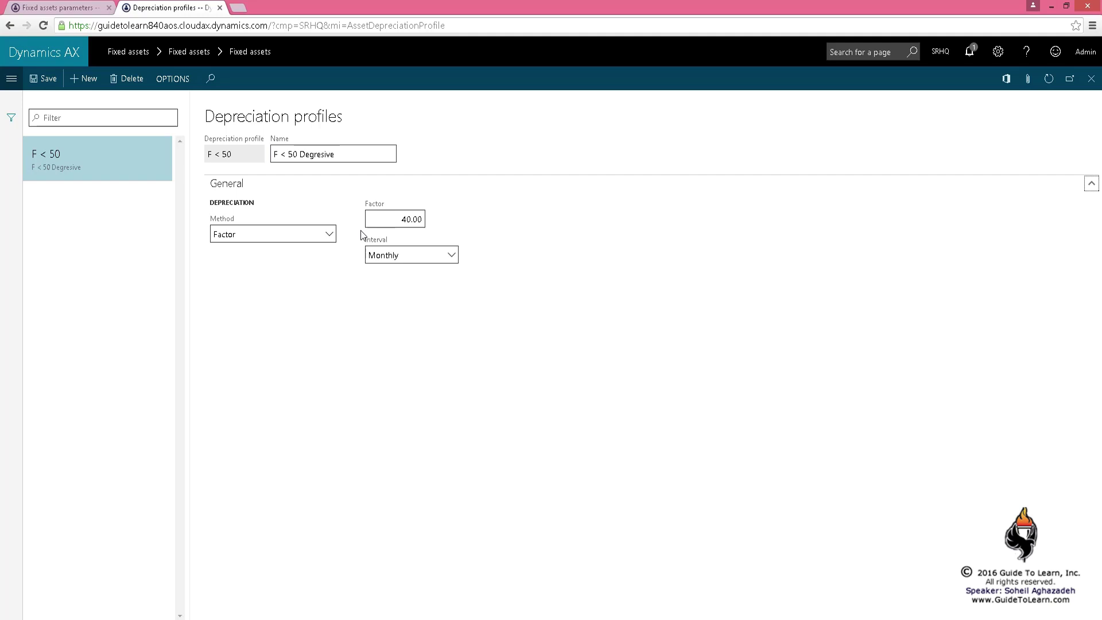
Close the profile and book setup and move to the Invest depreciation book
click(1091, 79)
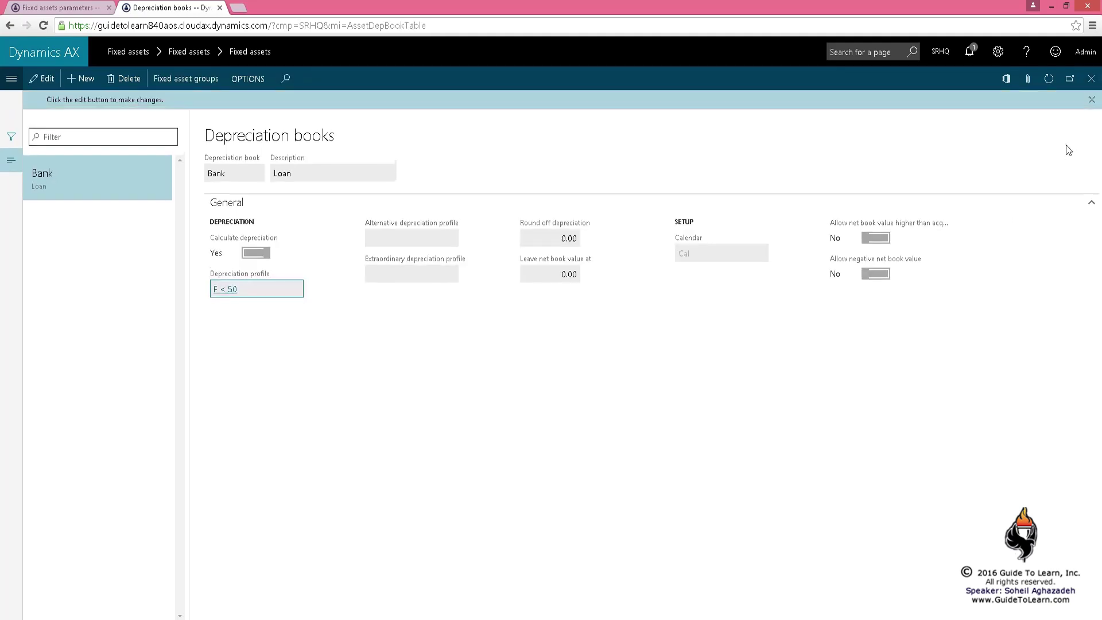
click(1092, 84)
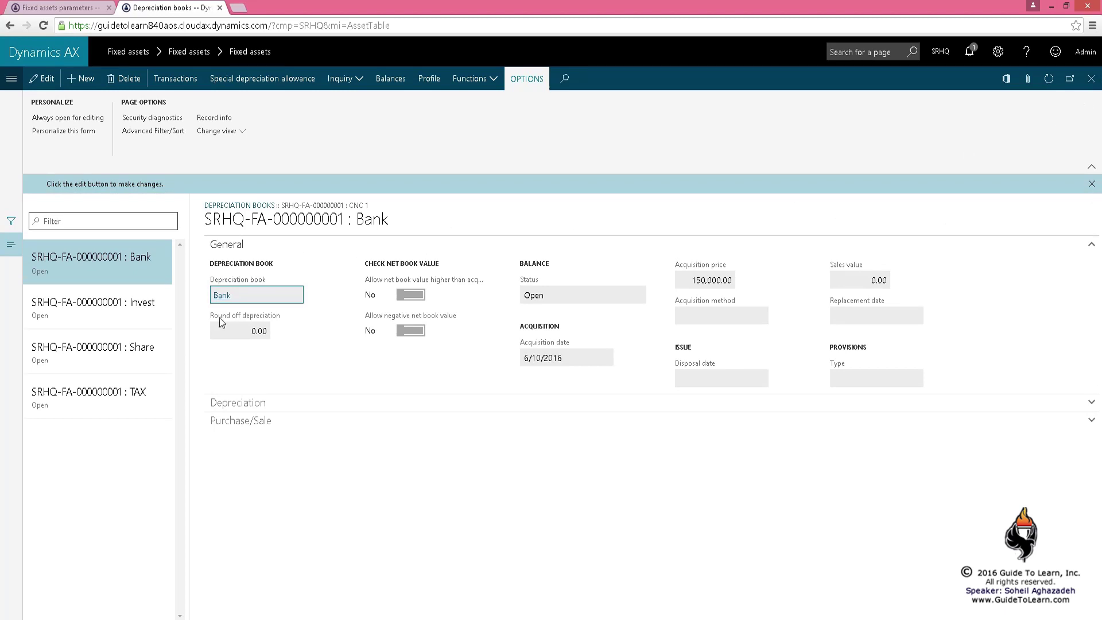
key(ctrl+Down)
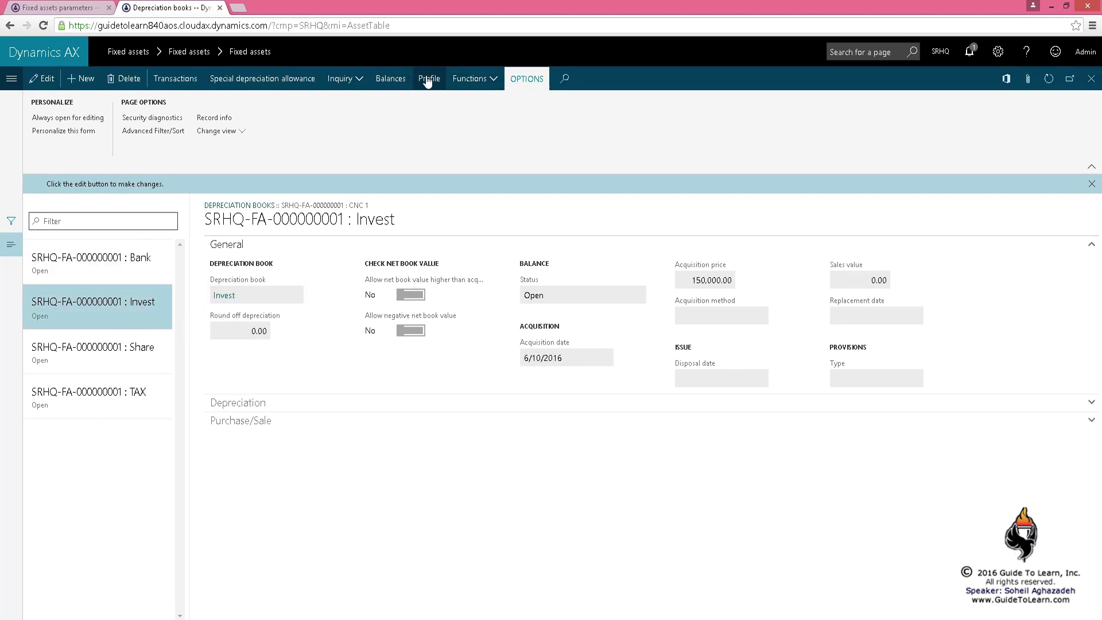